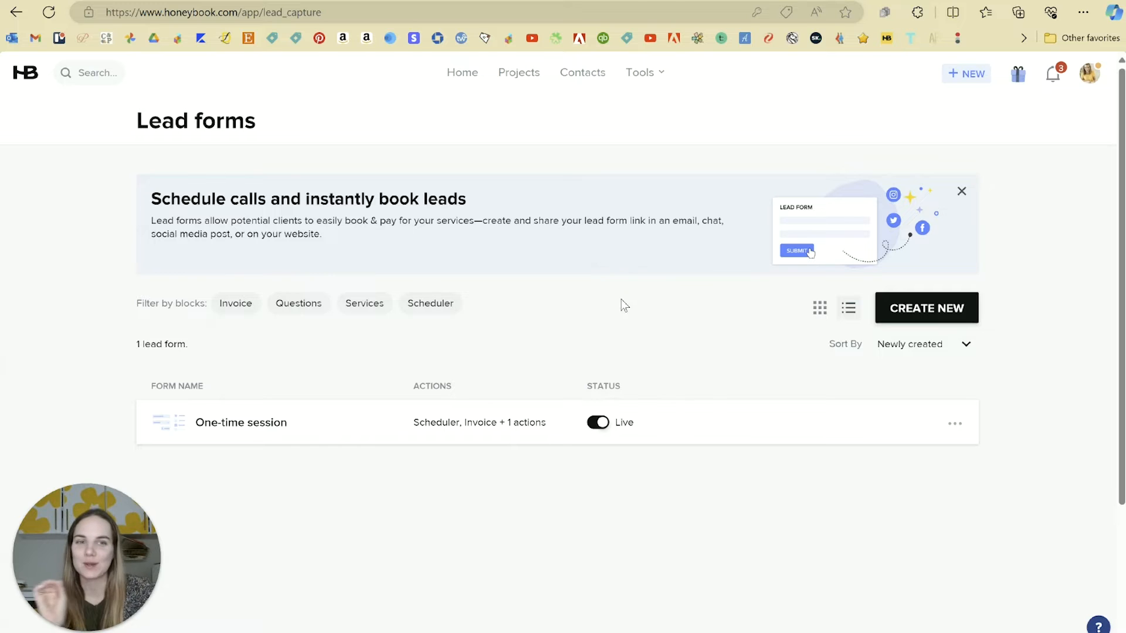
Browse the new lead form types and preview the One-time consultation template.
{"action": "left_click", "coordinate": [927, 316]}
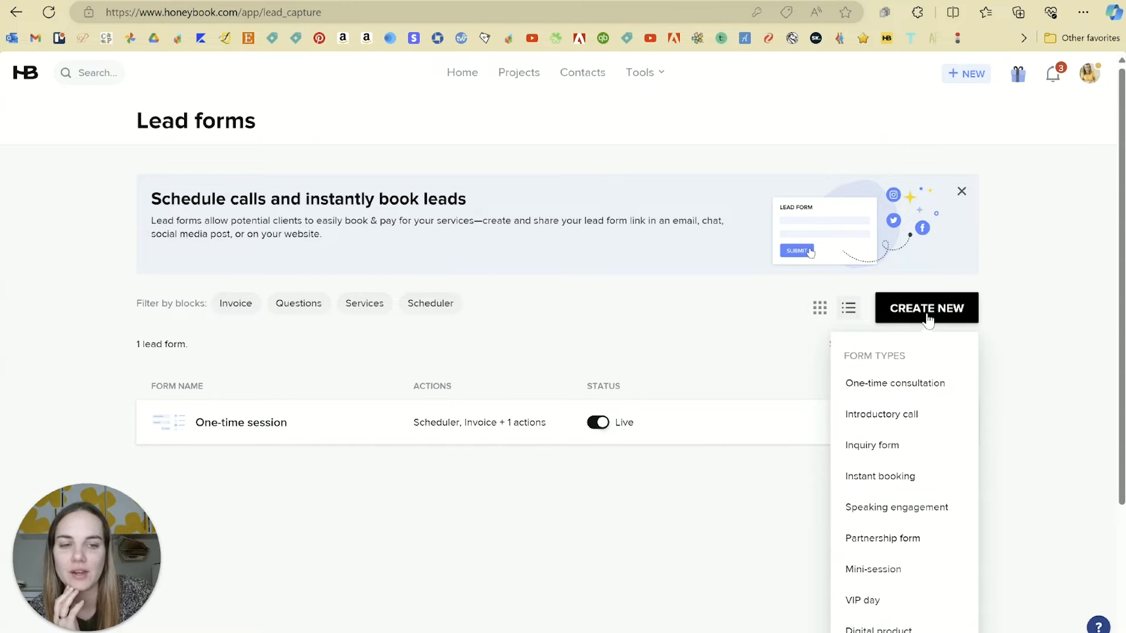
{"action": "scroll", "coordinate": [928, 319], "scroll_direction": "down", "scroll_amount": 2}
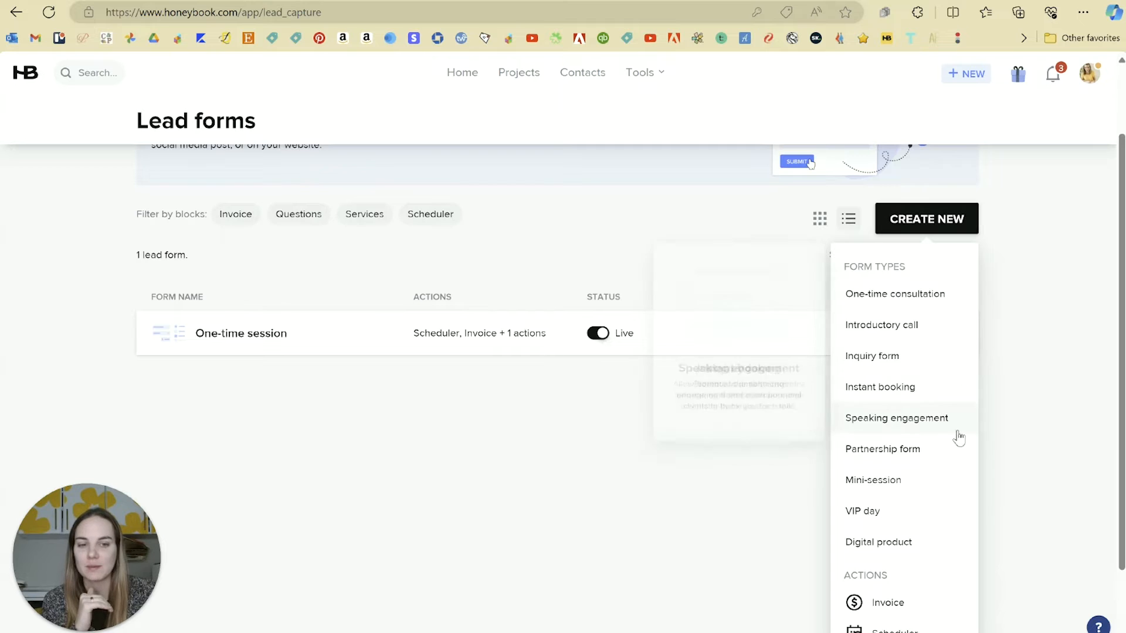
{"action": "scroll", "coordinate": [926, 564], "scroll_direction": "down", "scroll_amount": 1}
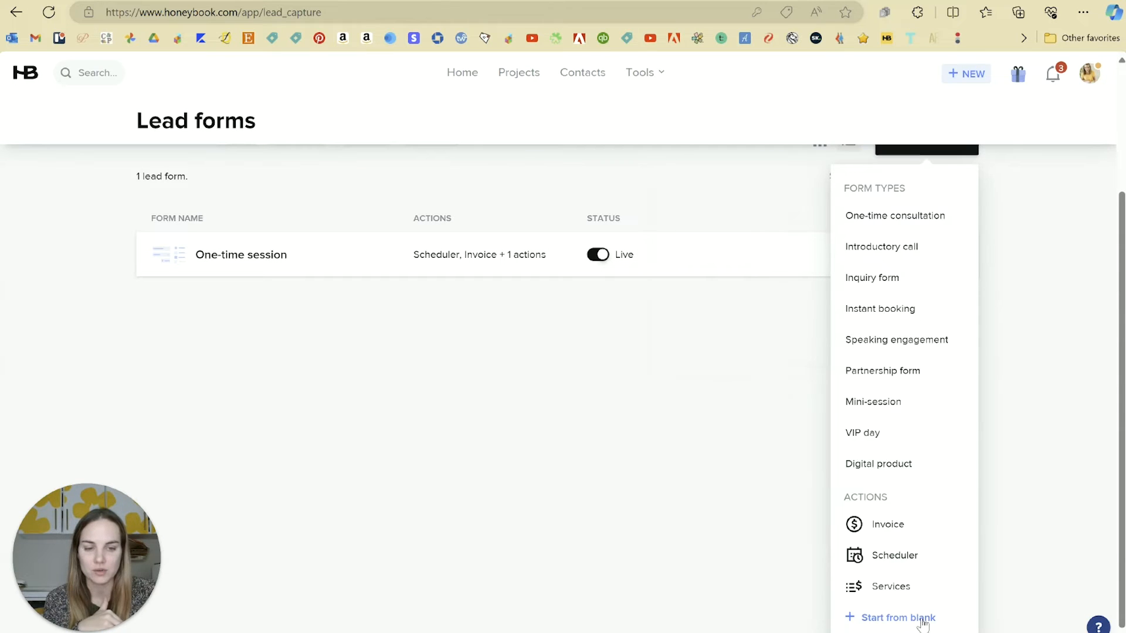
{"action": "mouse_move", "coordinate": [890, 535]}
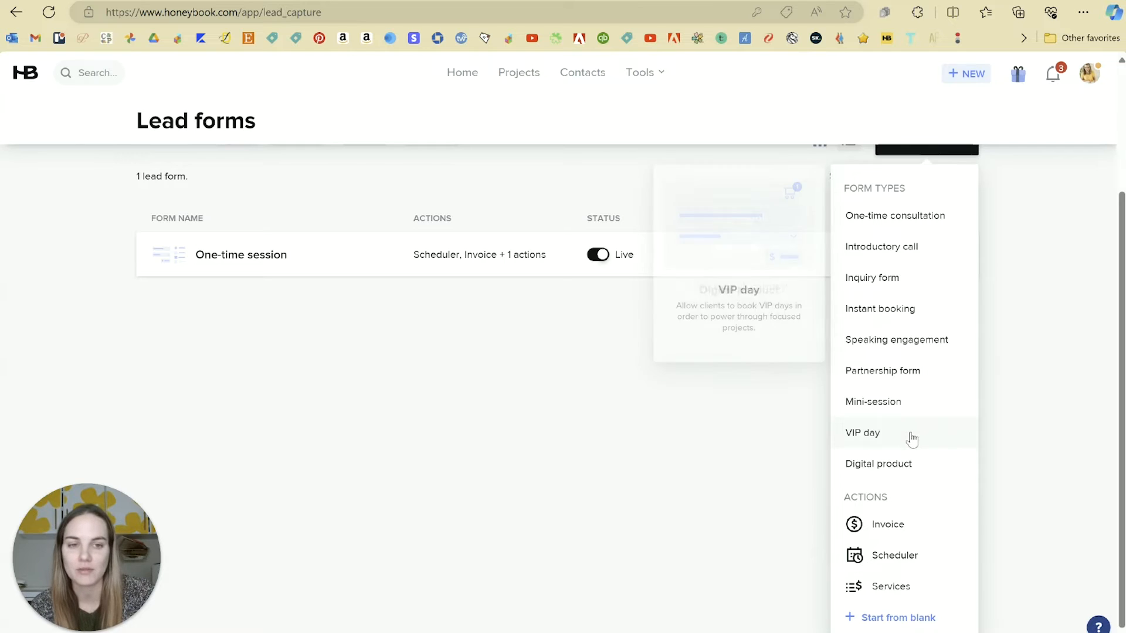
{"action": "mouse_move", "coordinate": [912, 211]}
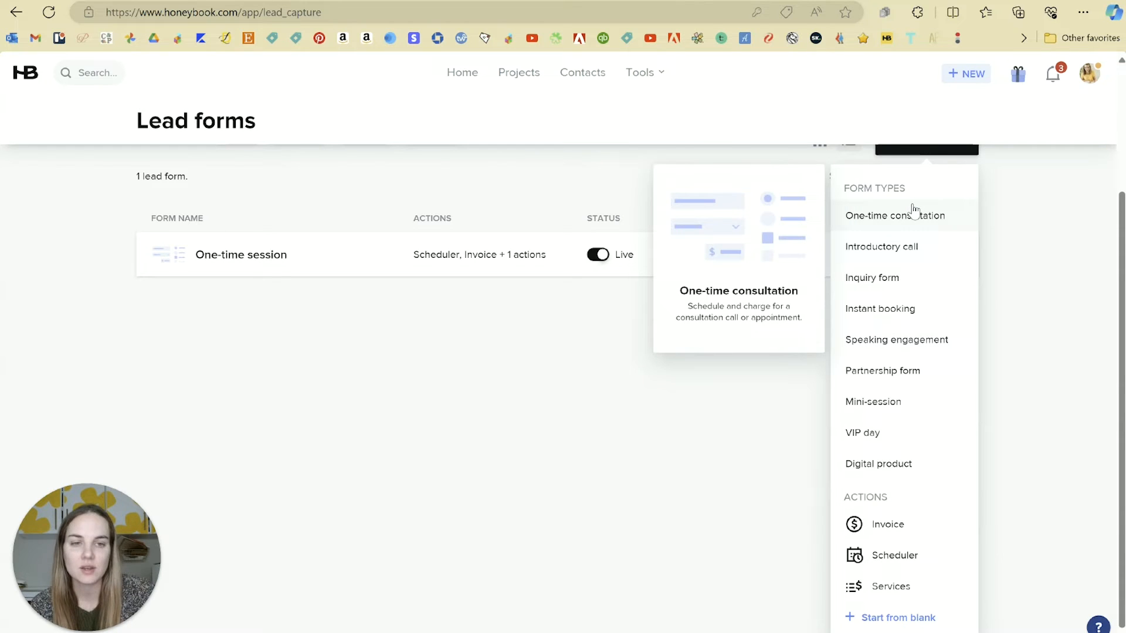
{"action": "left_click", "coordinate": [875, 218]}
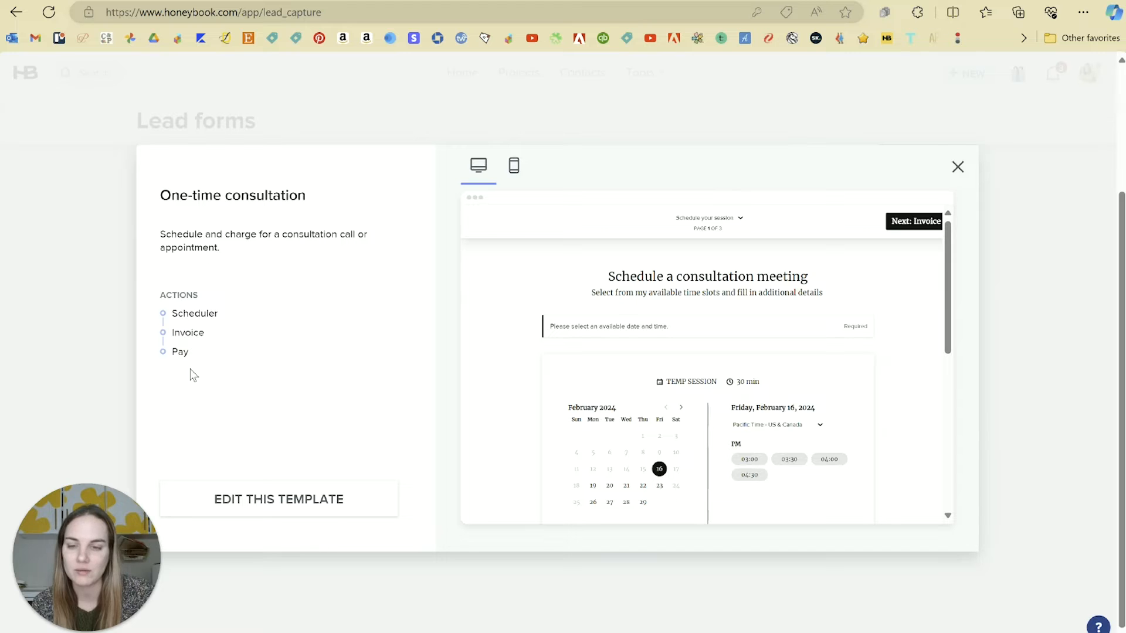
Edit the template to use the Client Consult session priced at $150, then start adding a question.
{"action": "left_click", "coordinate": [330, 505]}
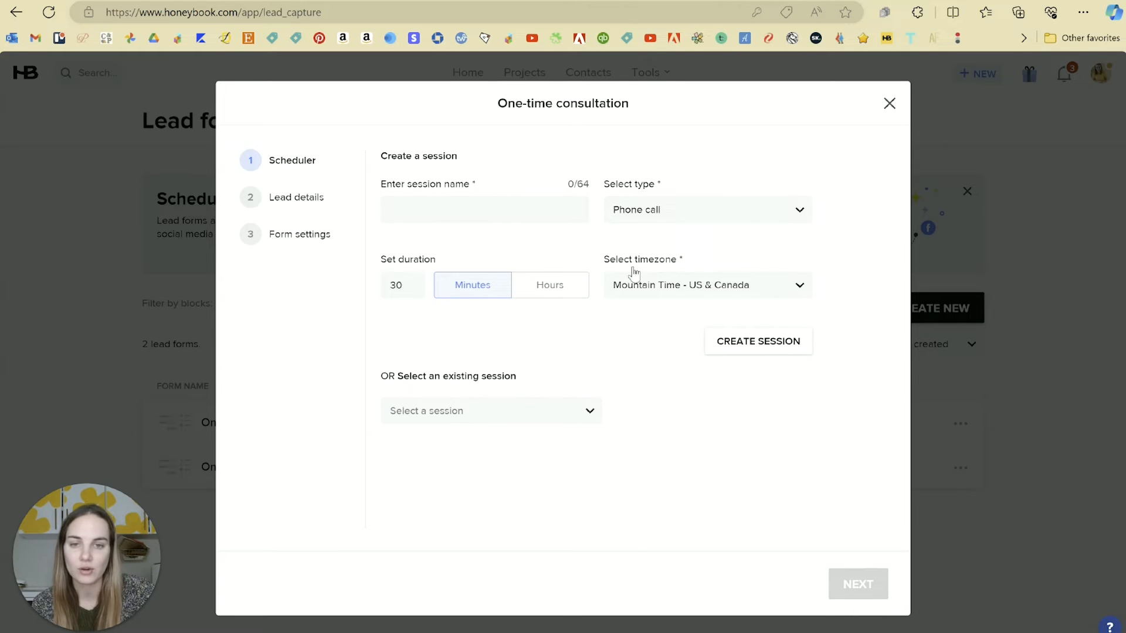
{"action": "left_click", "coordinate": [501, 421]}
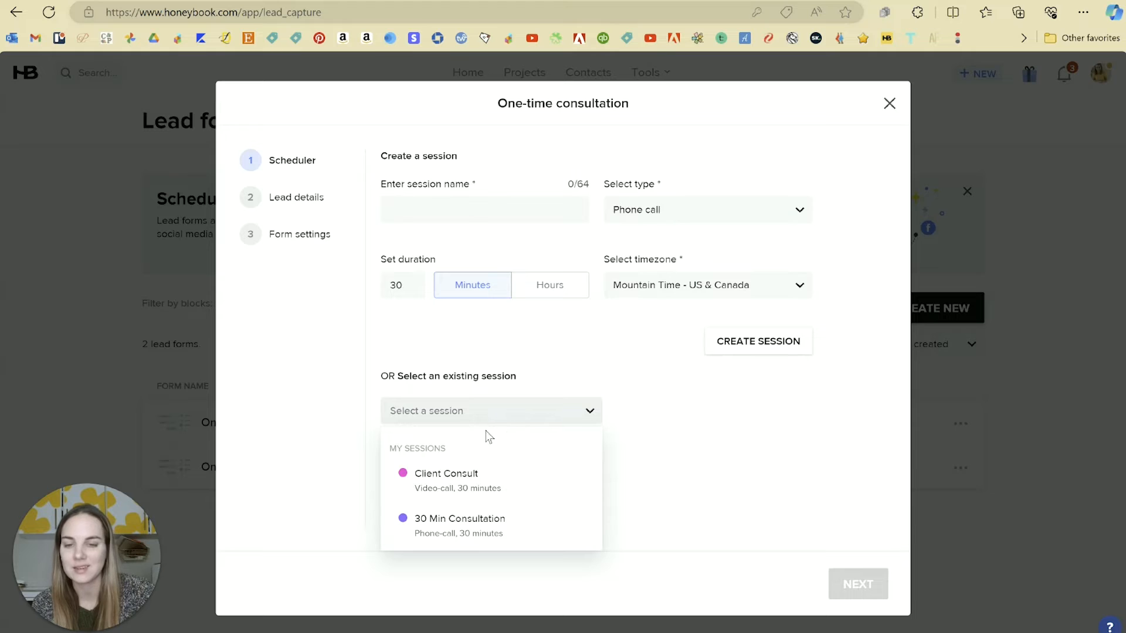
{"action": "left_click", "coordinate": [454, 485]}
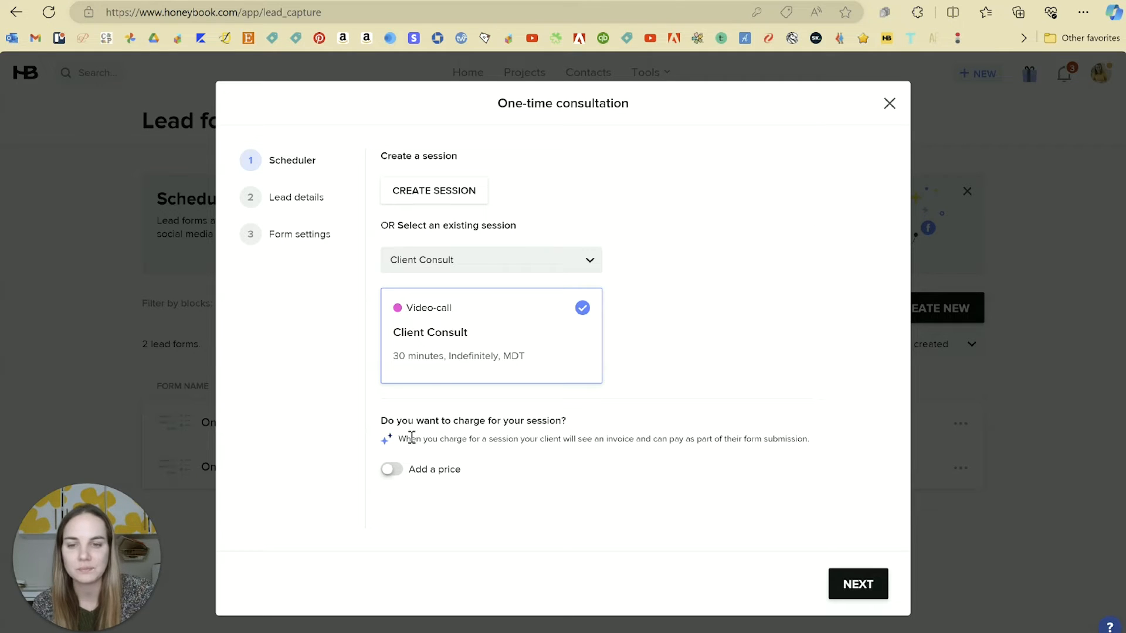
{"action": "left_click", "coordinate": [392, 469]}
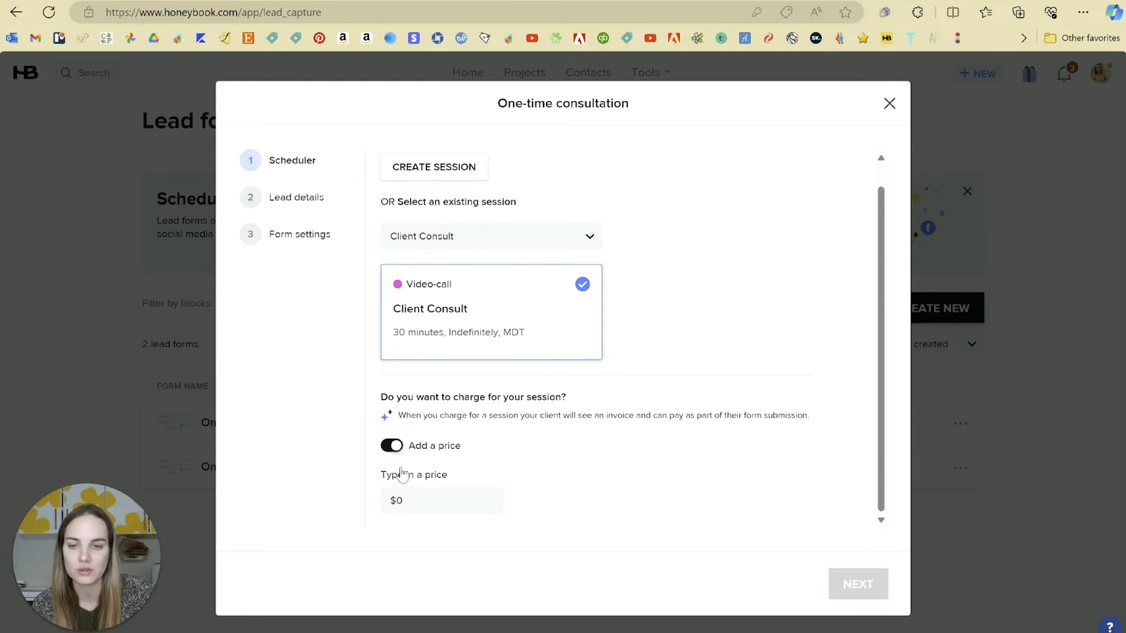
{"action": "left_click", "coordinate": [415, 500]}
{"action": "type", "text": "150"}
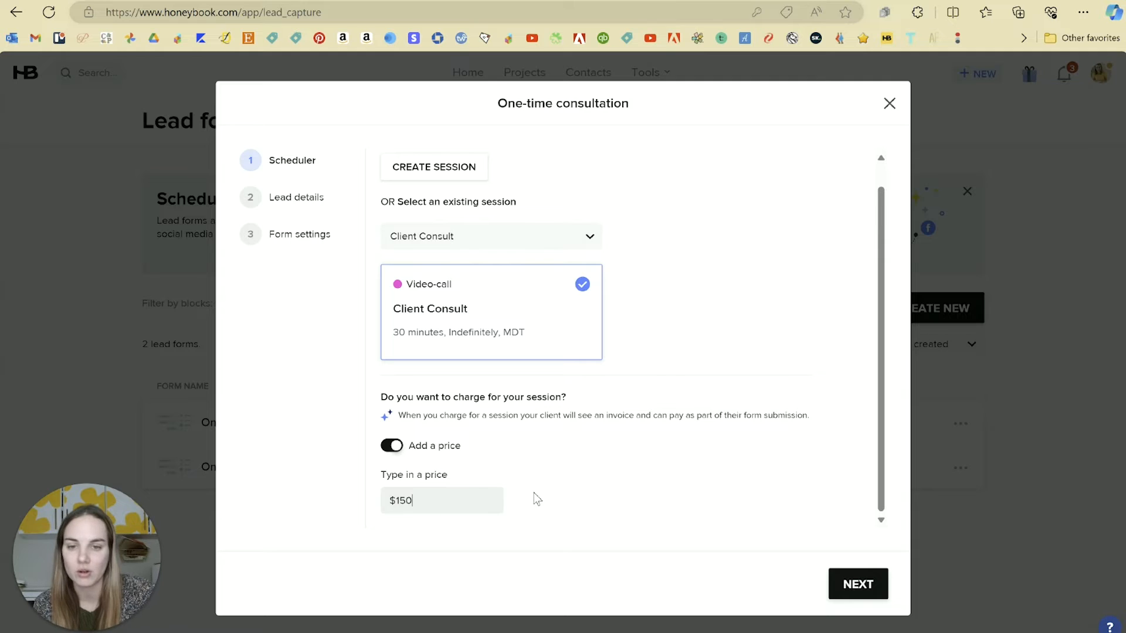
{"action": "left_click", "coordinate": [867, 583]}
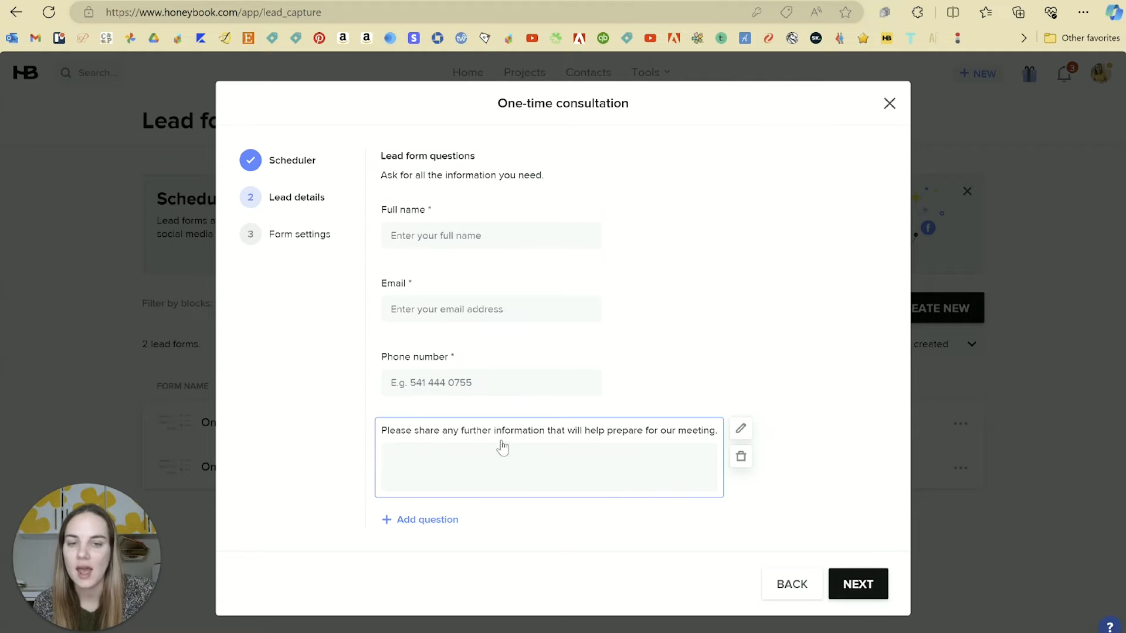
{"action": "left_click", "coordinate": [450, 524]}
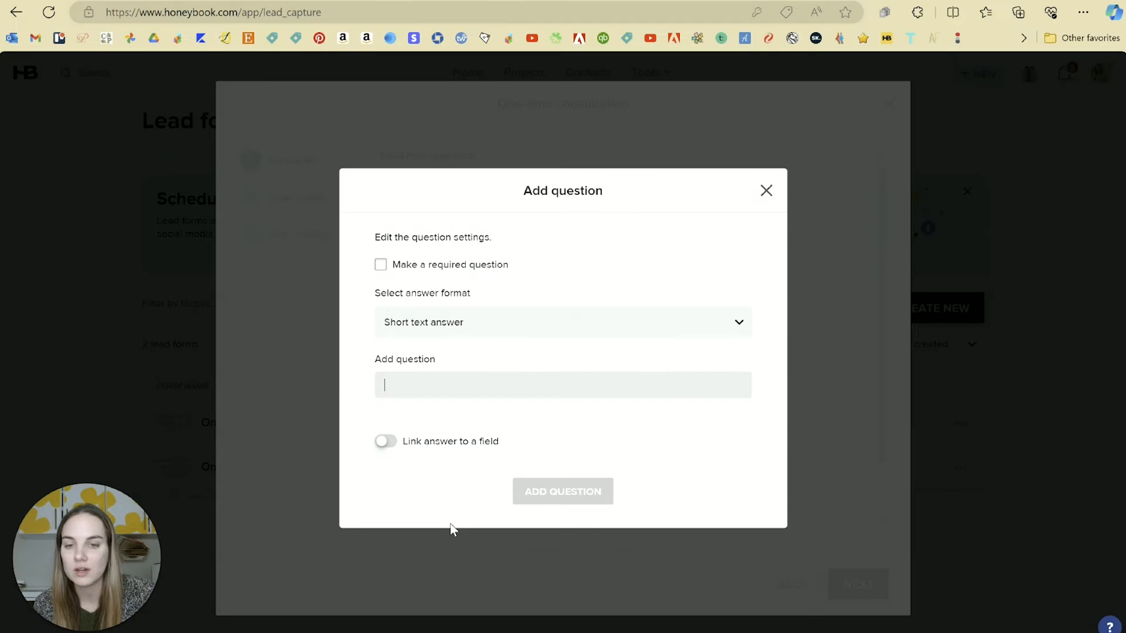
Check the answer formats, cancel the new question, and continue to form settings.
{"action": "left_click", "coordinate": [440, 324]}
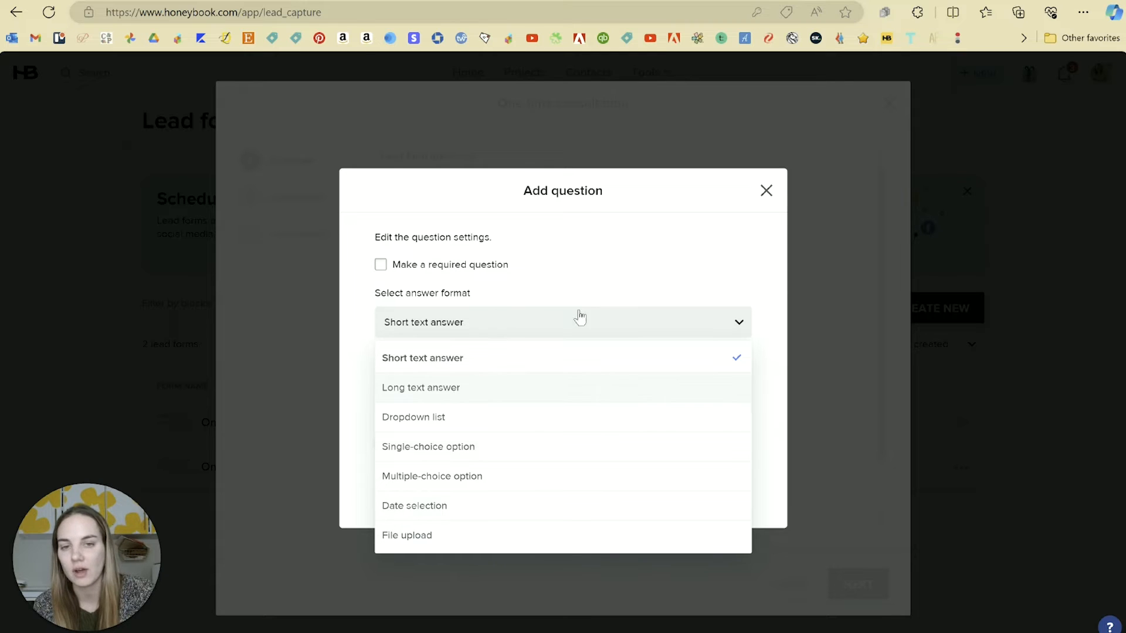
{"action": "left_click", "coordinate": [595, 274]}
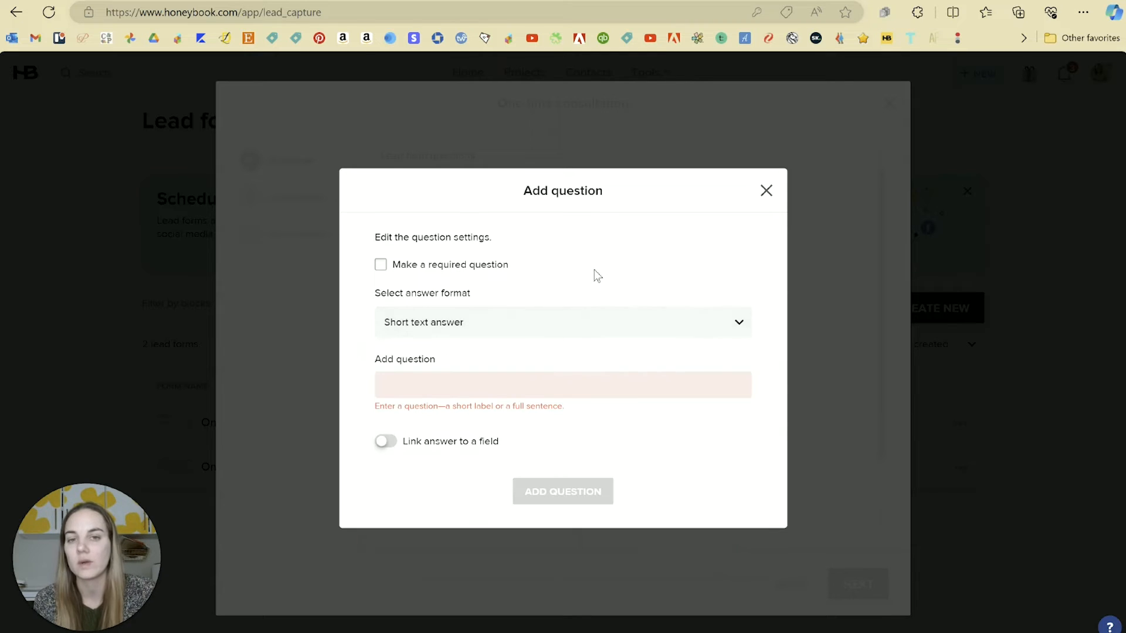
{"action": "left_click", "coordinate": [766, 190]}
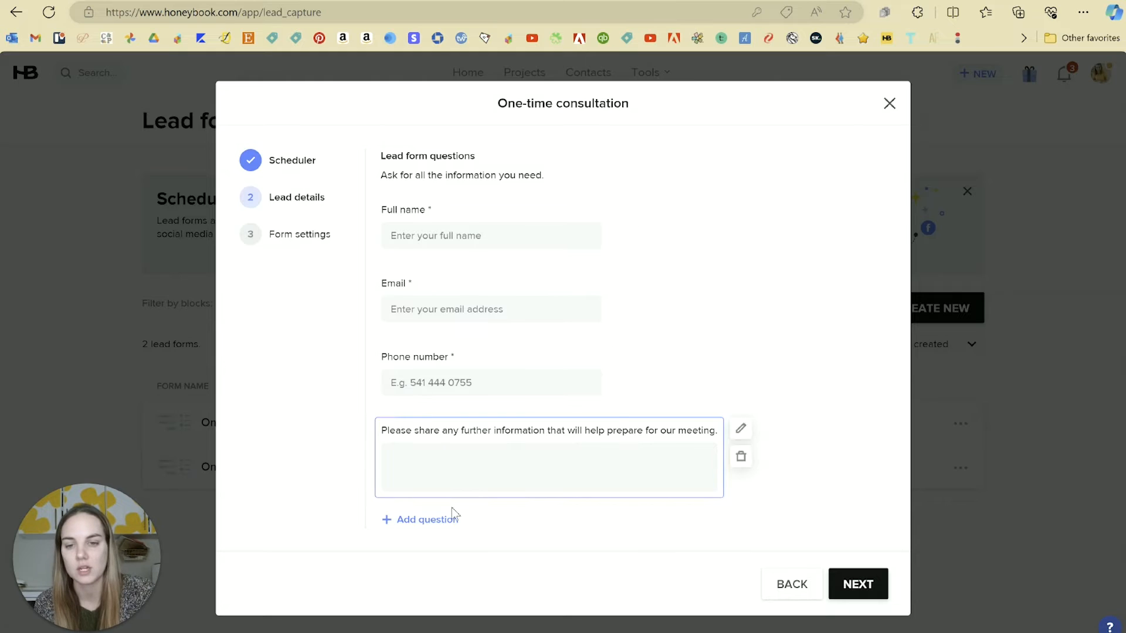
{"action": "left_click", "coordinate": [856, 584]}
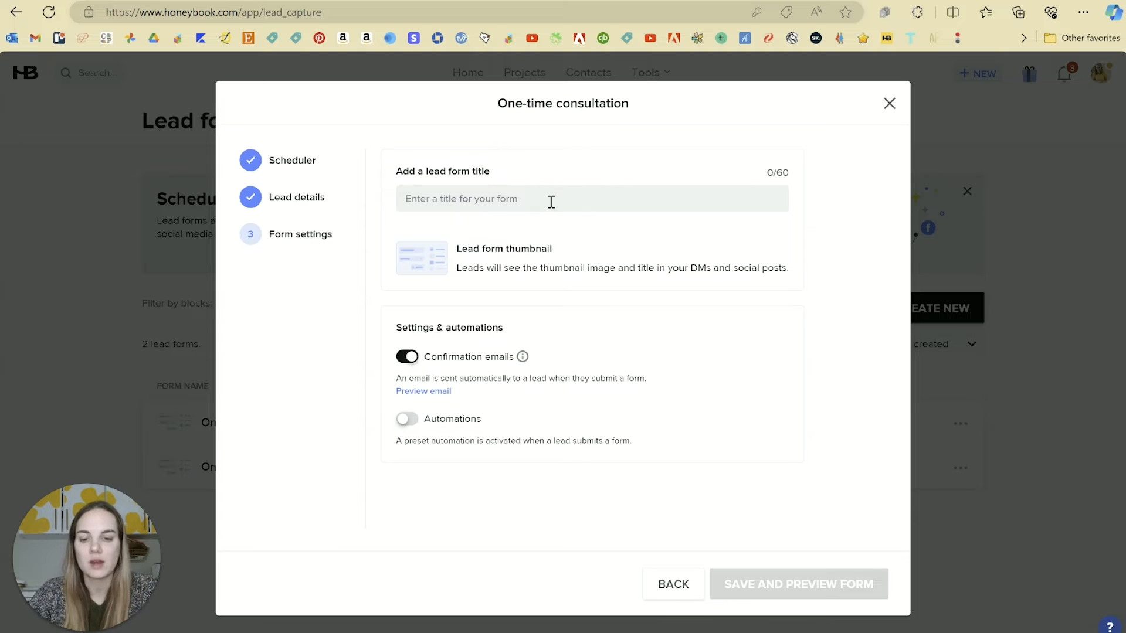
Title the form 'Paid Consult Call' and give it a library thumbnail image.
{"action": "type", "text": "Con"}
{"action": "key", "text": "BackSpace"}
{"action": "key", "text": "BackSpace"}
{"action": "key", "text": "BackSpace"}
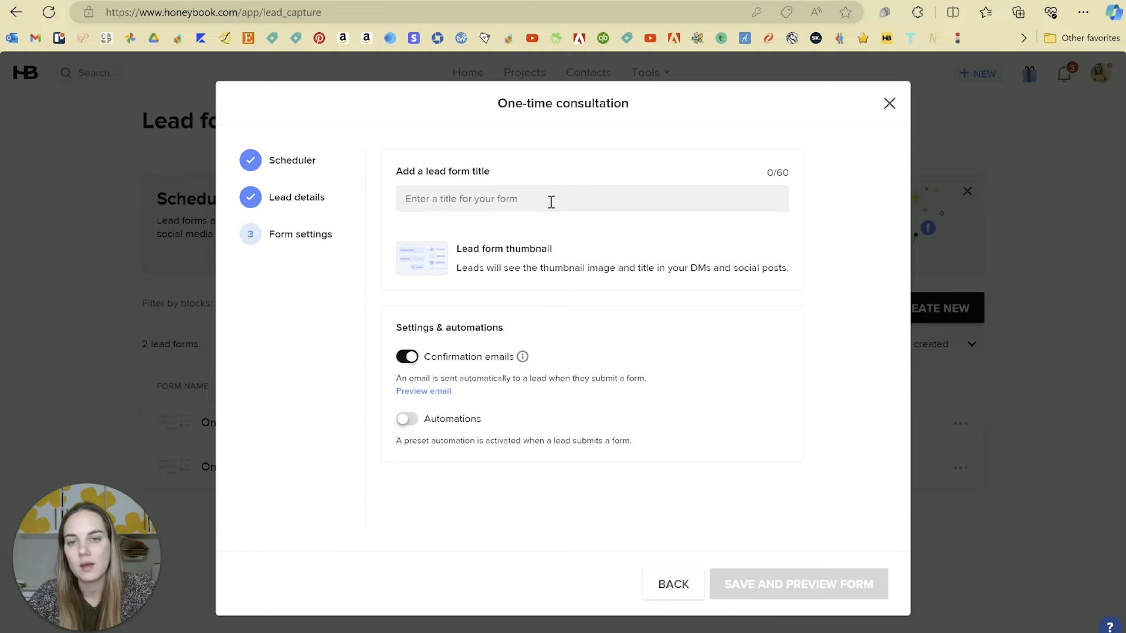
{"action": "type", "text": "Paid C"}
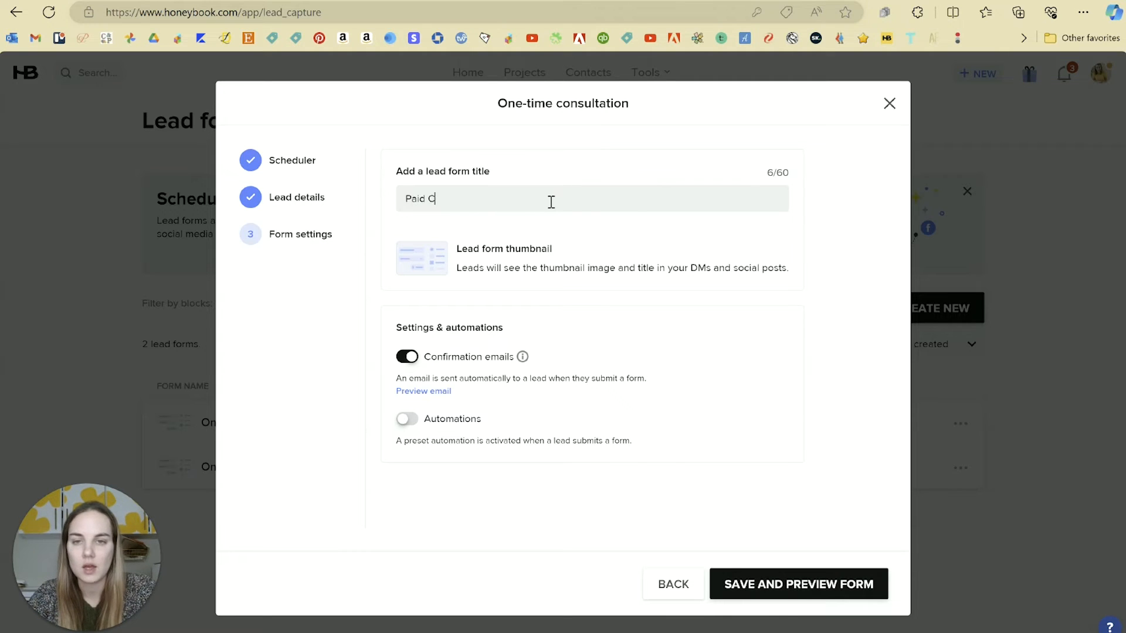
{"action": "type", "text": "onsult Call"}
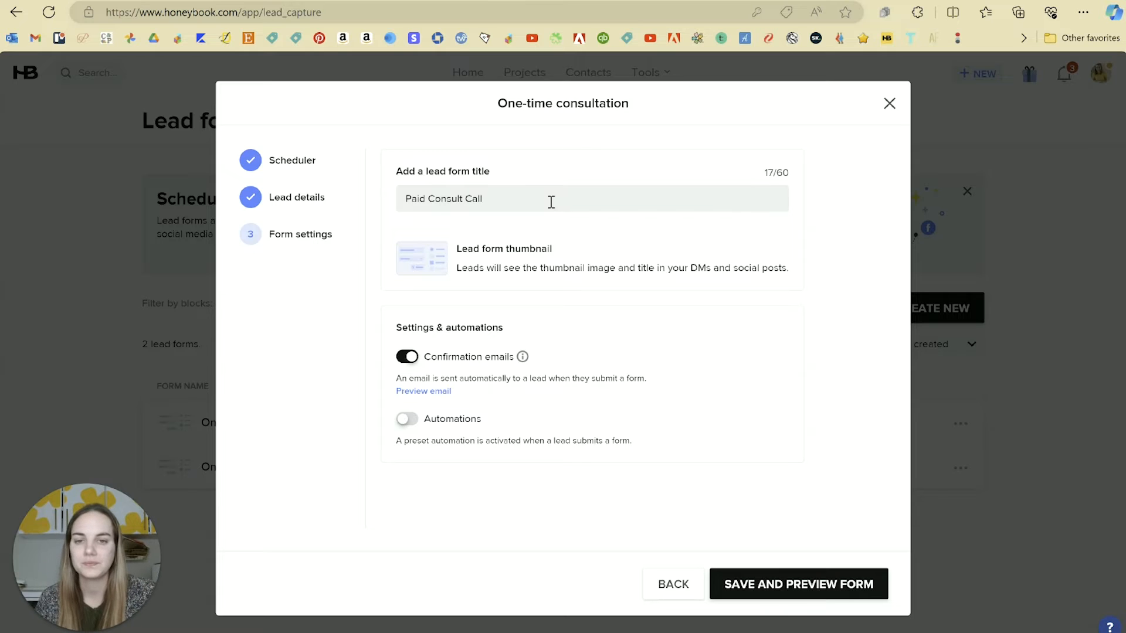
{"action": "left_click", "coordinate": [429, 260]}
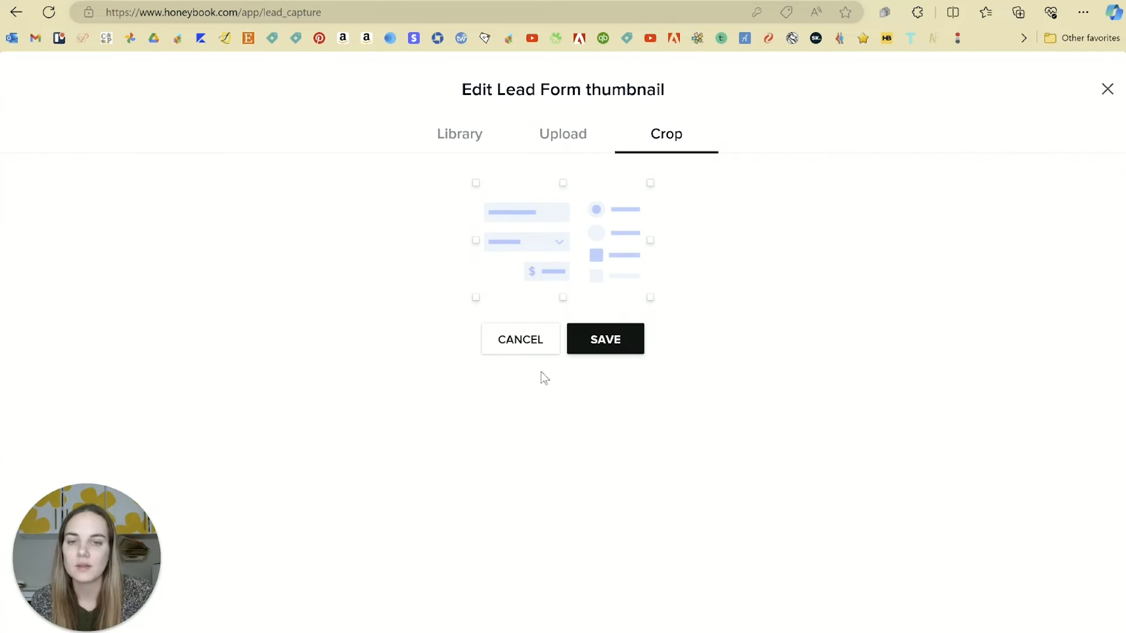
{"action": "left_click", "coordinate": [469, 153]}
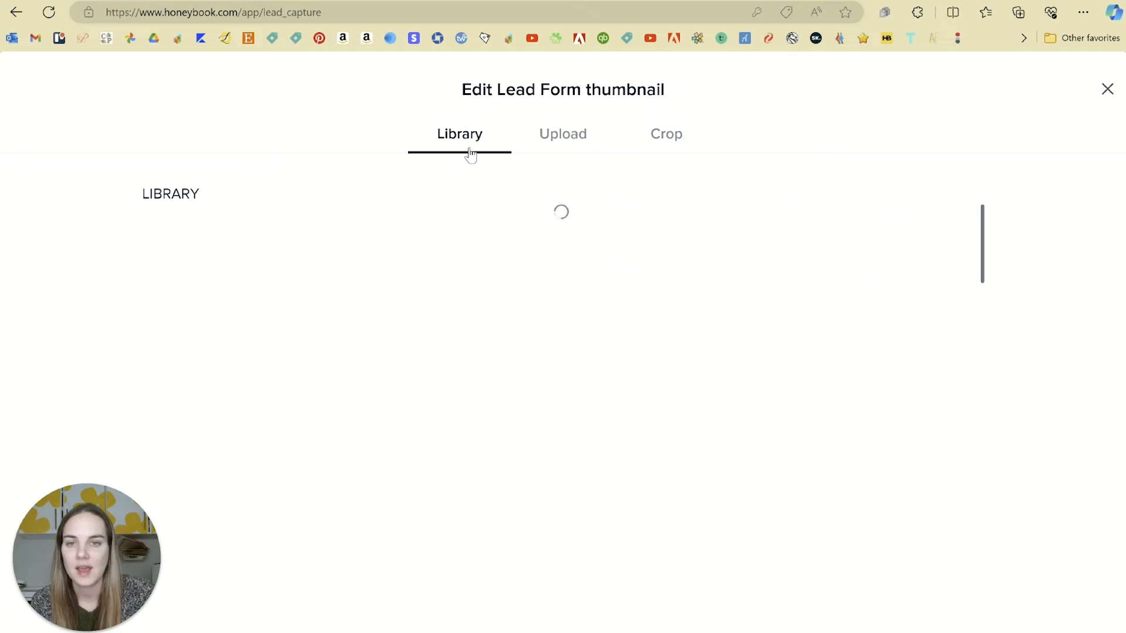
{"action": "left_click", "coordinate": [752, 334]}
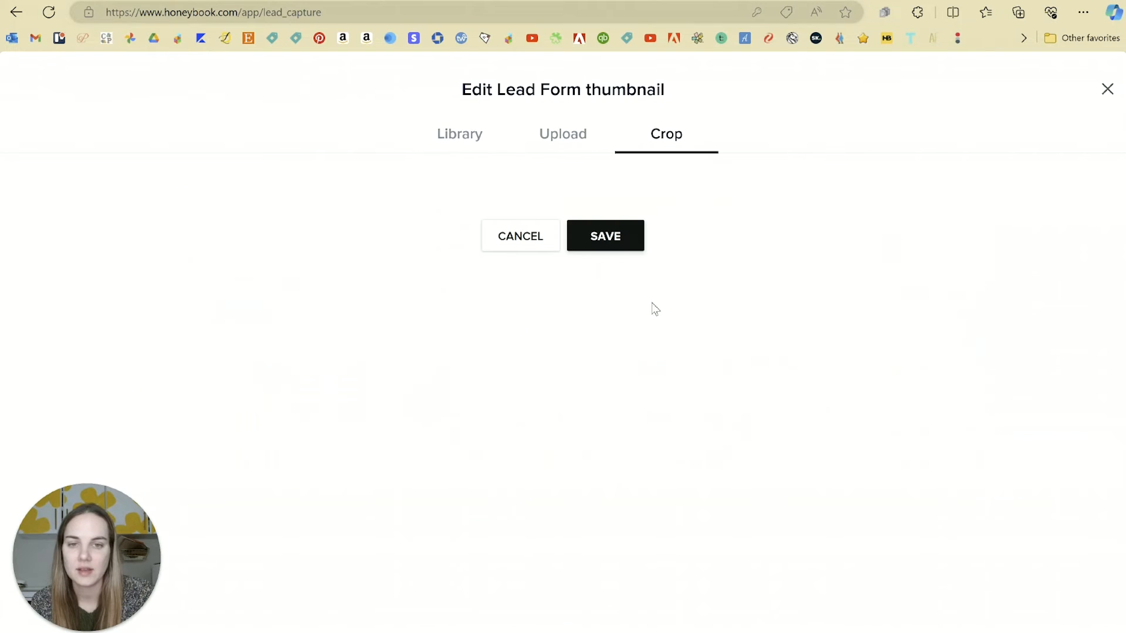
{"action": "left_click", "coordinate": [614, 396]}
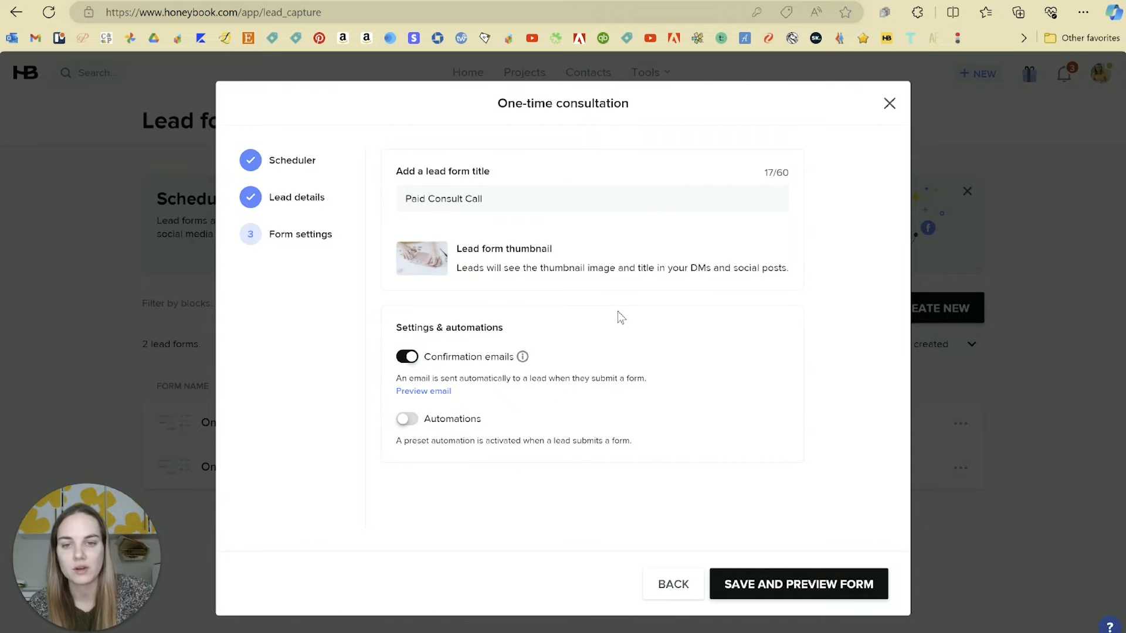
Leave automations off, check the confirmation email preview, and save and preview the form.
{"action": "left_click", "coordinate": [406, 419]}
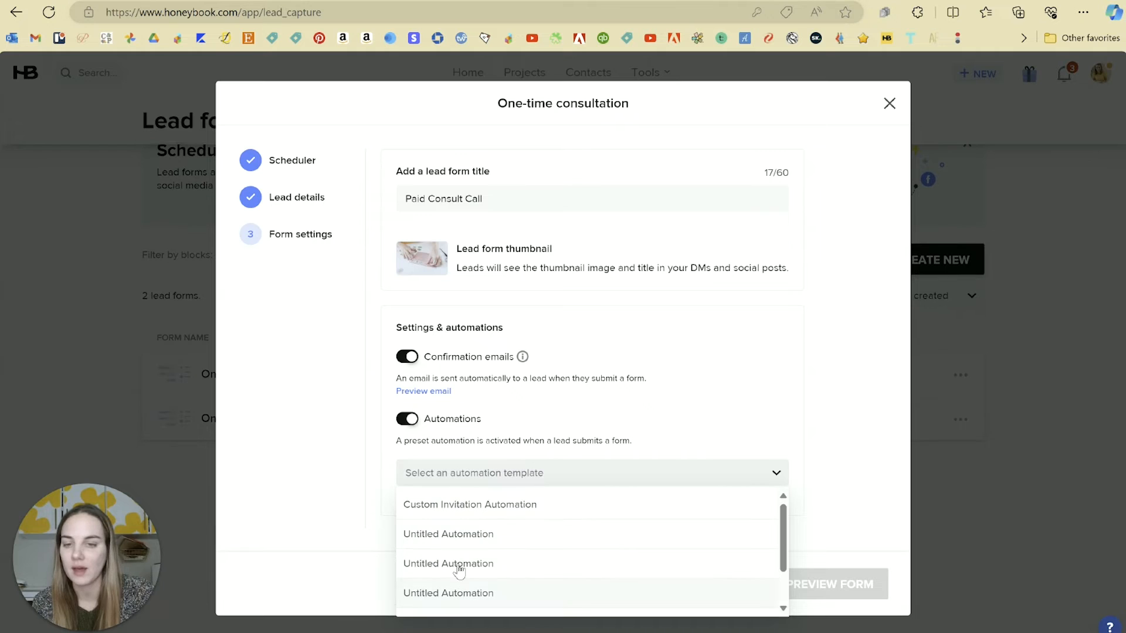
{"action": "left_click", "coordinate": [405, 421]}
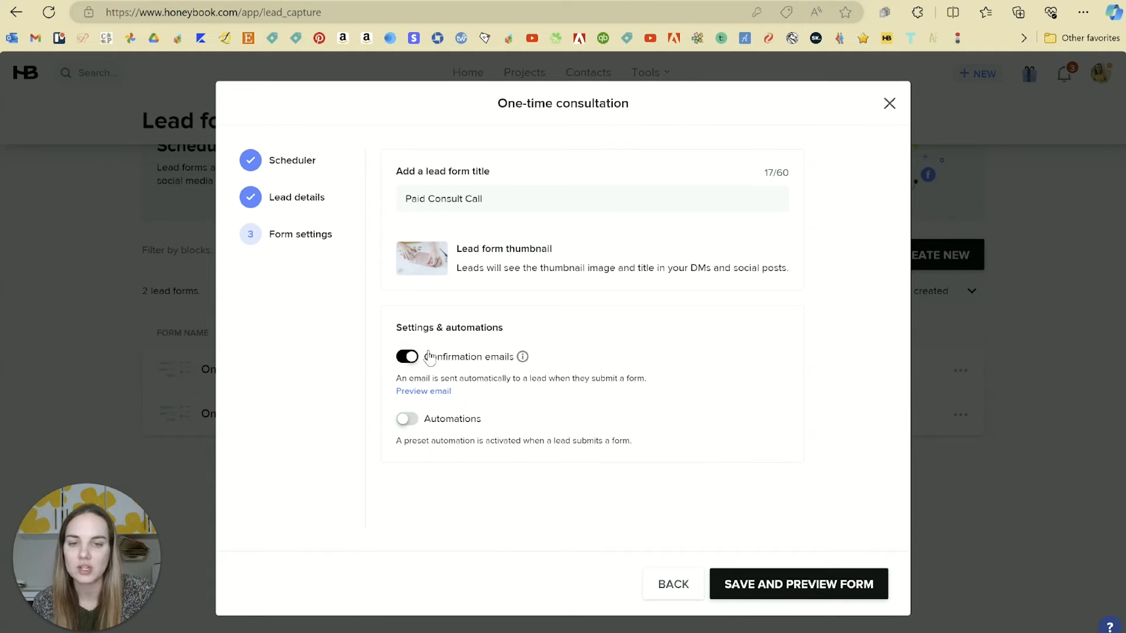
{"action": "left_click", "coordinate": [421, 391]}
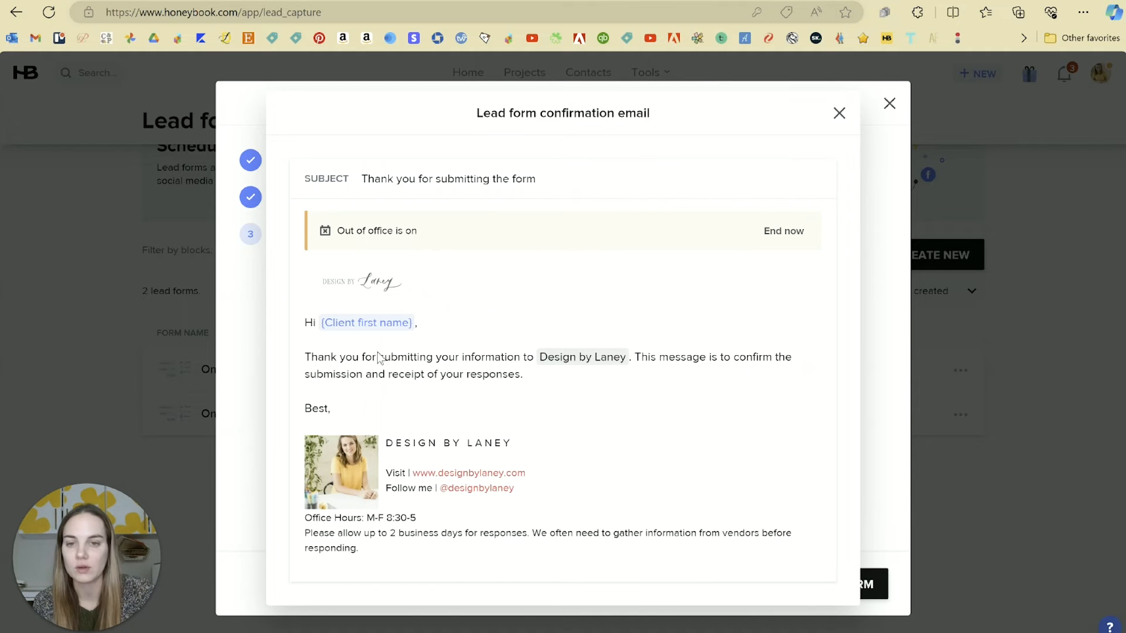
{"action": "left_click", "coordinate": [839, 113]}
{"action": "left_click", "coordinate": [763, 587]}
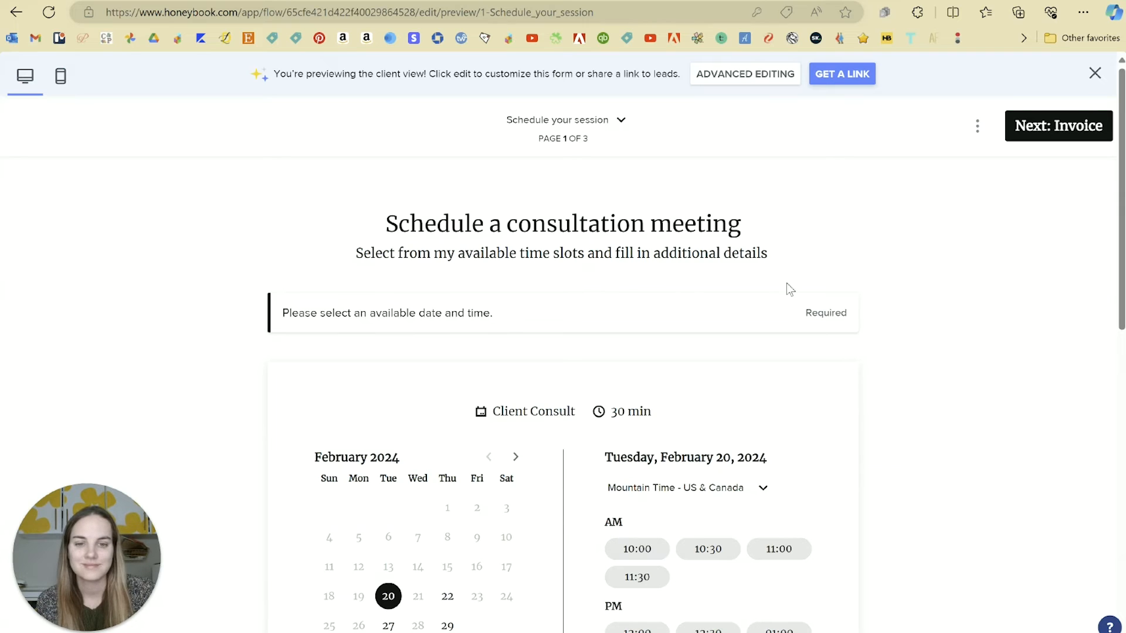
Step through the client preview from scheduling to the $150 invoice and payment page.
{"action": "scroll", "coordinate": [909, 293], "scroll_direction": "down", "scroll_amount": 3}
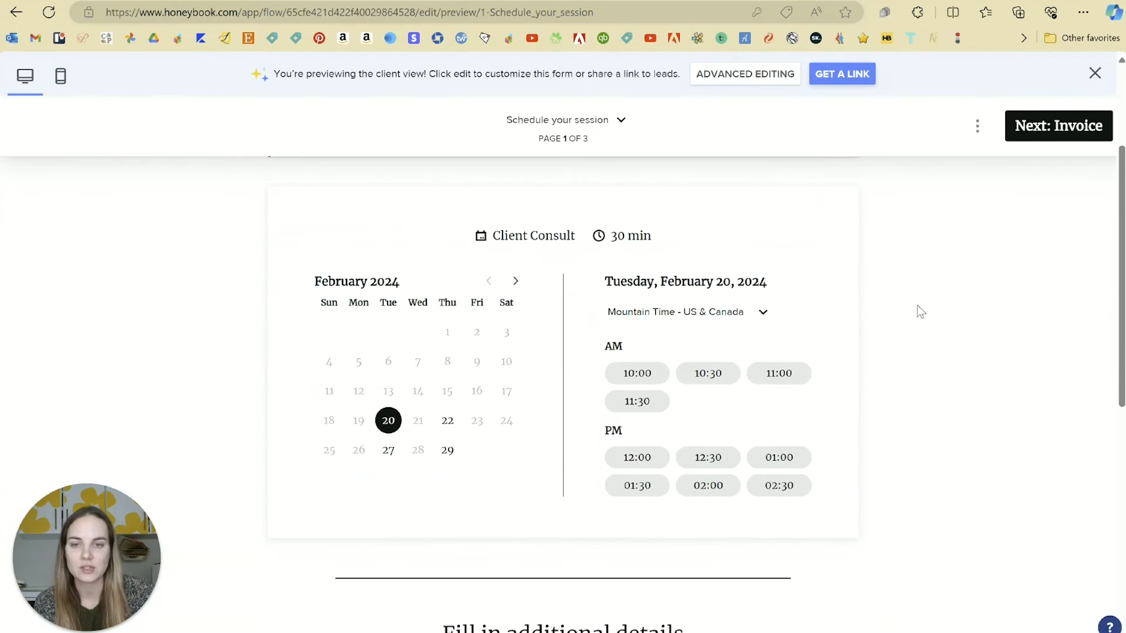
{"action": "scroll", "coordinate": [895, 376], "scroll_direction": "down", "scroll_amount": 4}
{"action": "scroll", "coordinate": [892, 377], "scroll_direction": "down", "scroll_amount": 3}
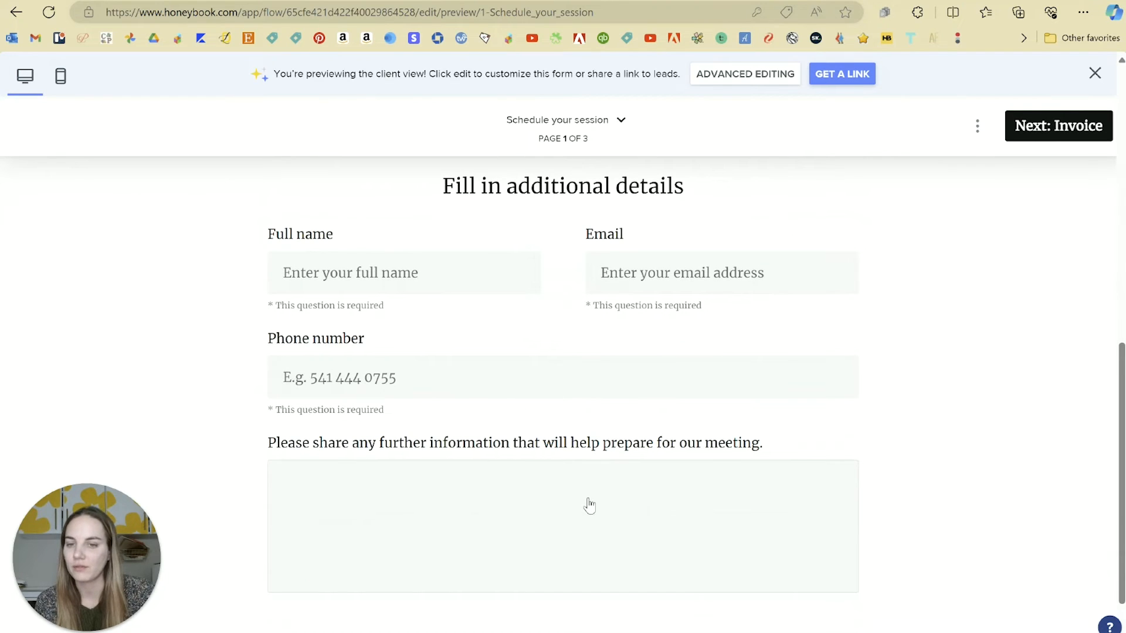
{"action": "scroll", "coordinate": [589, 505], "scroll_direction": "down", "scroll_amount": 1}
{"action": "left_click", "coordinate": [901, 618]}
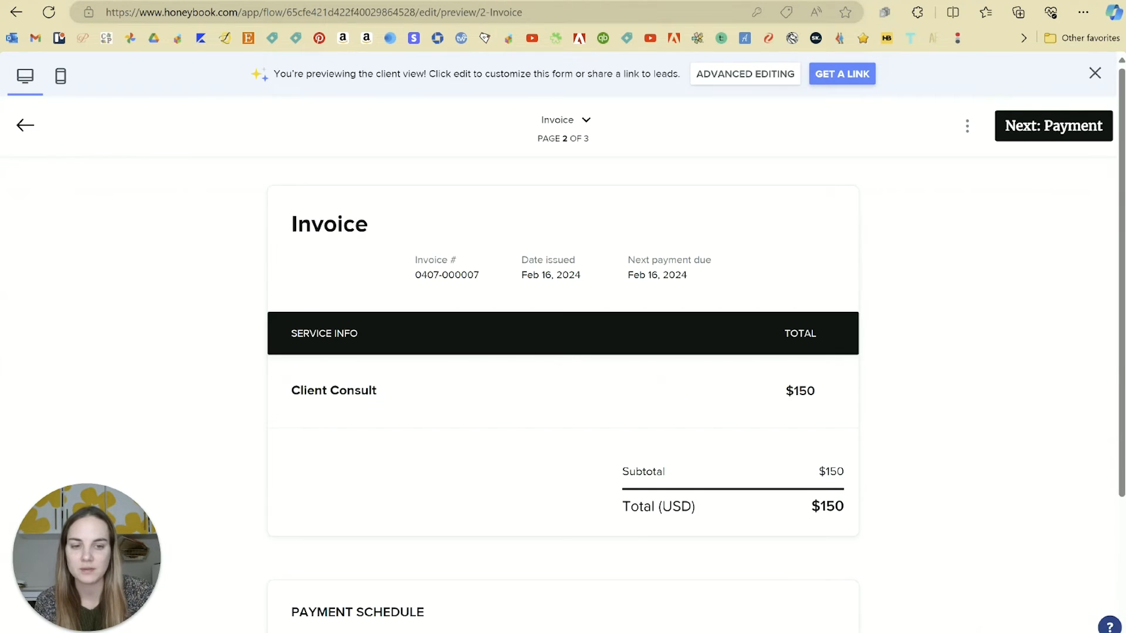
{"action": "scroll", "coordinate": [658, 382], "scroll_direction": "down", "scroll_amount": 3}
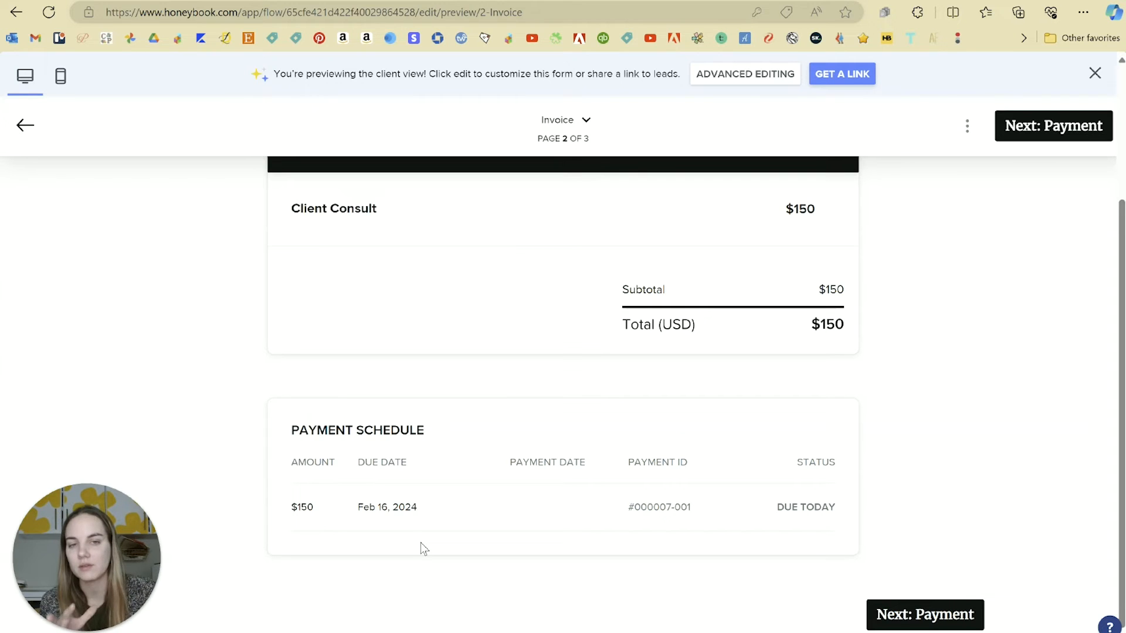
{"action": "left_click", "coordinate": [948, 618]}
{"action": "scroll", "coordinate": [645, 369], "scroll_direction": "down", "scroll_amount": 5}
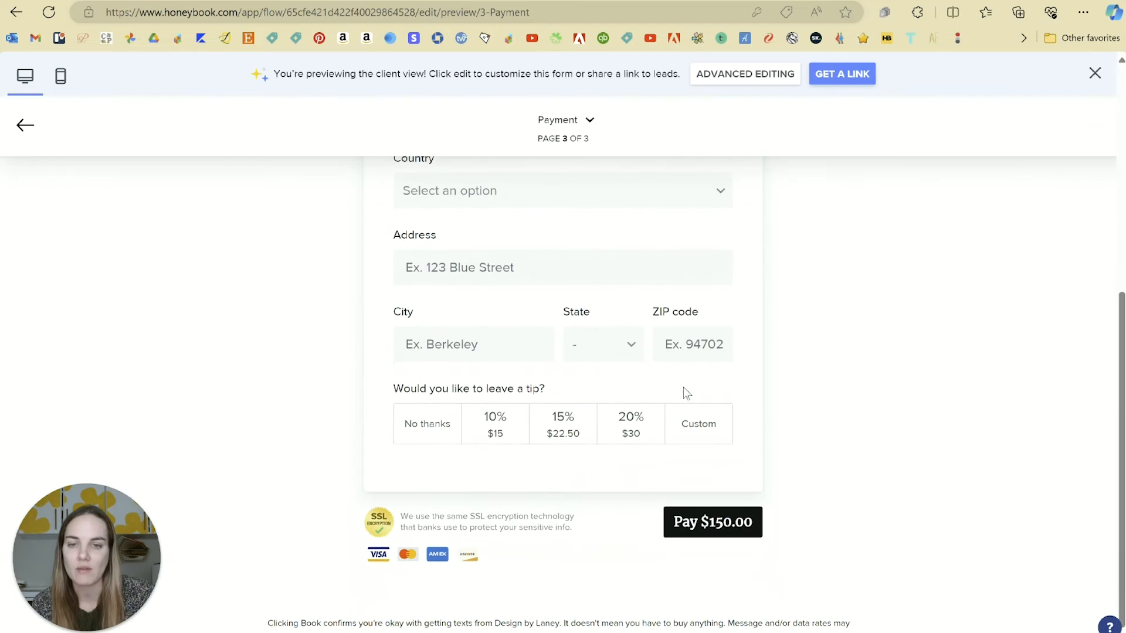
{"action": "scroll", "coordinate": [846, 431], "scroll_direction": "up", "scroll_amount": 5}
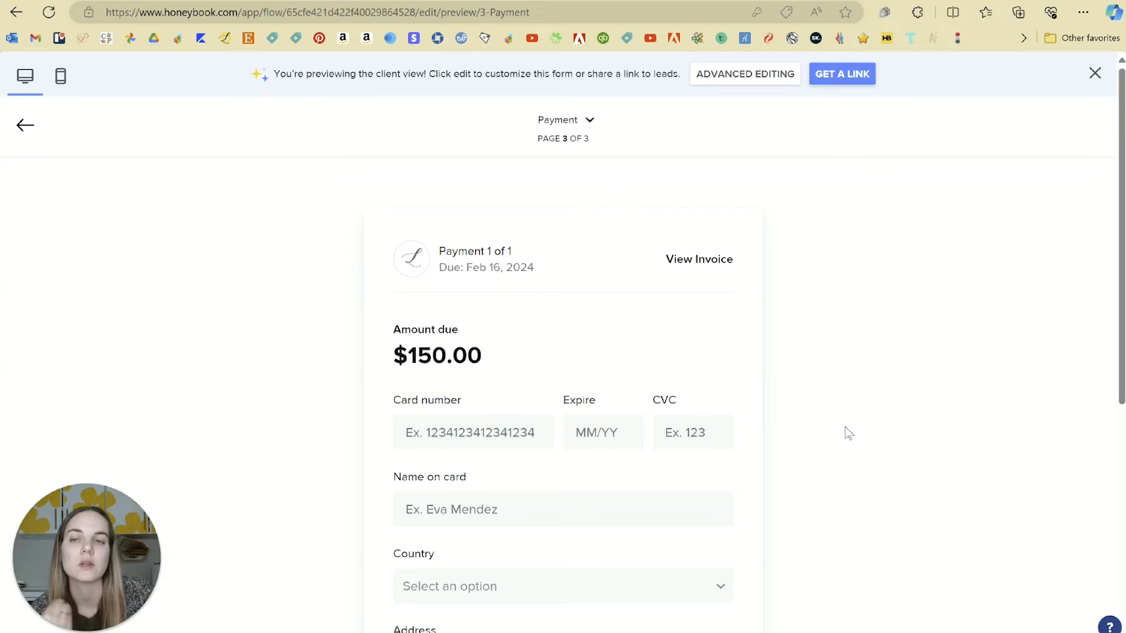
{"action": "scroll", "coordinate": [827, 244], "scroll_direction": "down", "scroll_amount": 4}
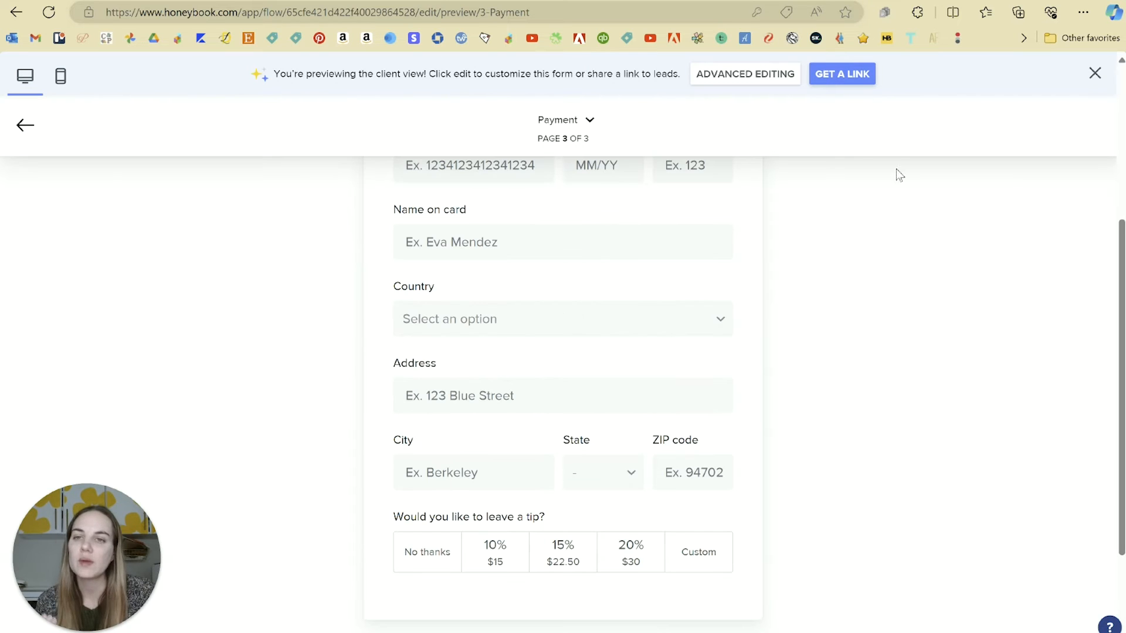
Get the form's shareable link and review the public form in a new tab.
{"action": "left_click", "coordinate": [855, 74]}
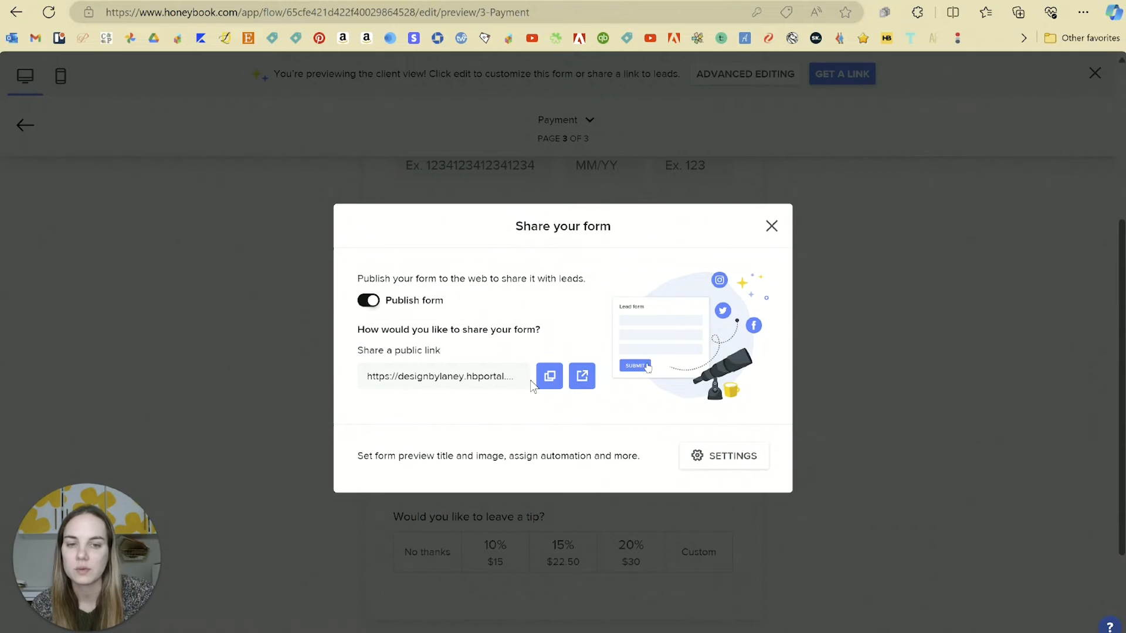
{"action": "left_click", "coordinate": [582, 376]}
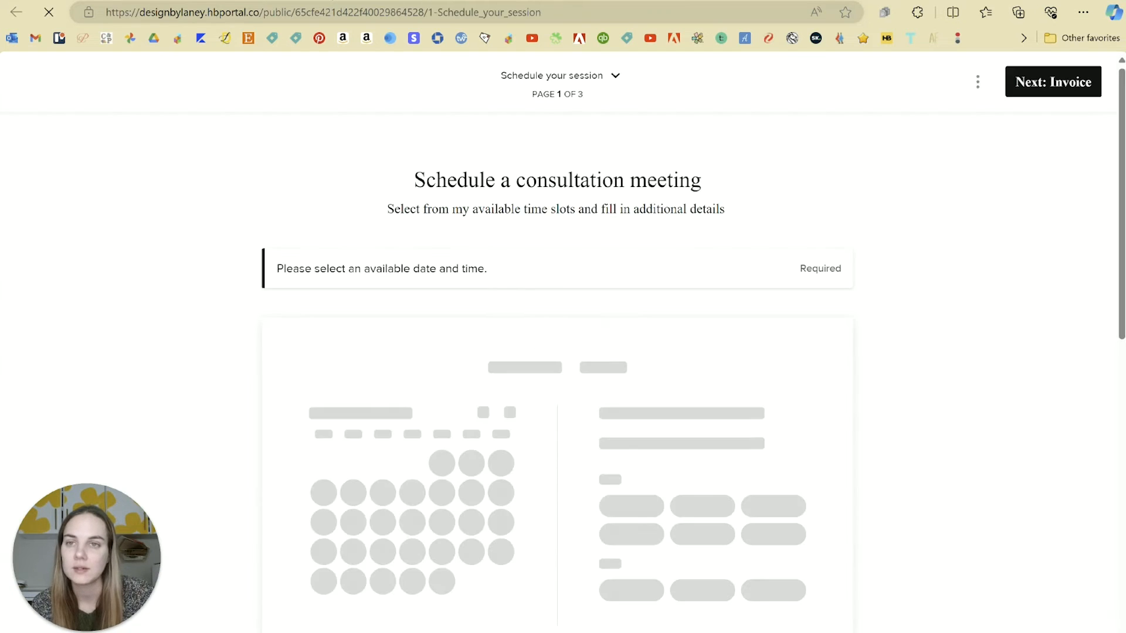
{"action": "scroll", "coordinate": [1040, 263], "scroll_direction": "down", "scroll_amount": 3}
{"action": "scroll", "coordinate": [1031, 258], "scroll_direction": "down", "scroll_amount": 7}
{"action": "scroll", "coordinate": [1032, 258], "scroll_direction": "up", "scroll_amount": 10}
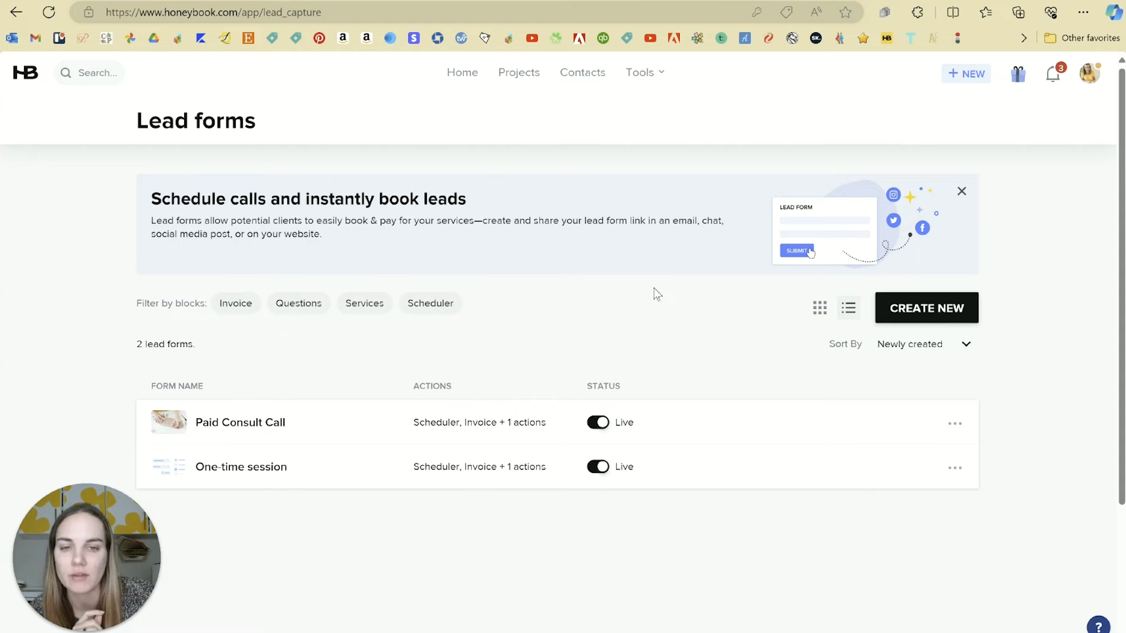
Create a new Digital product lead form and start editing its template.
{"action": "scroll", "coordinate": [741, 296], "scroll_direction": "down", "scroll_amount": 3}
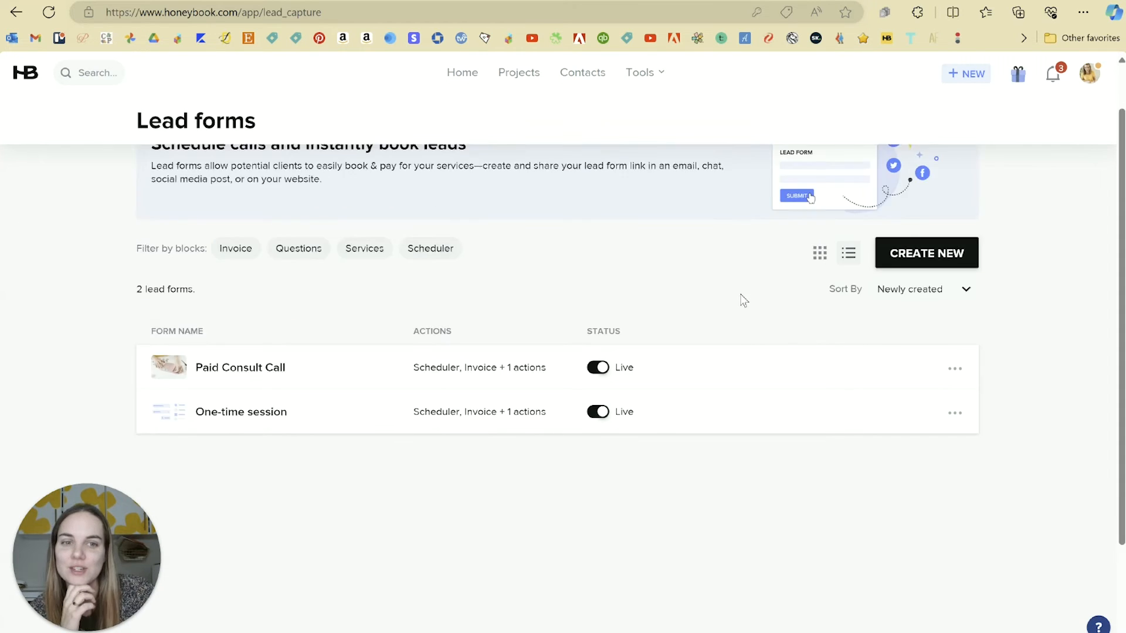
{"action": "scroll", "coordinate": [742, 299], "scroll_direction": "up", "scroll_amount": 2}
{"action": "scroll", "coordinate": [740, 299], "scroll_direction": "down", "scroll_amount": 2}
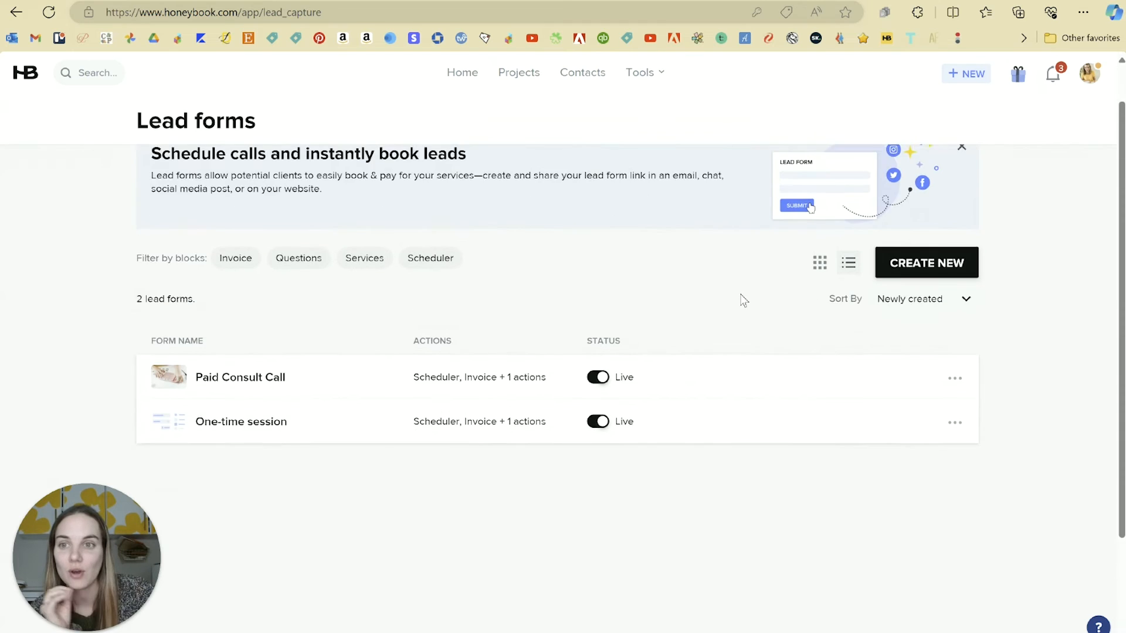
{"action": "left_click", "coordinate": [916, 223]}
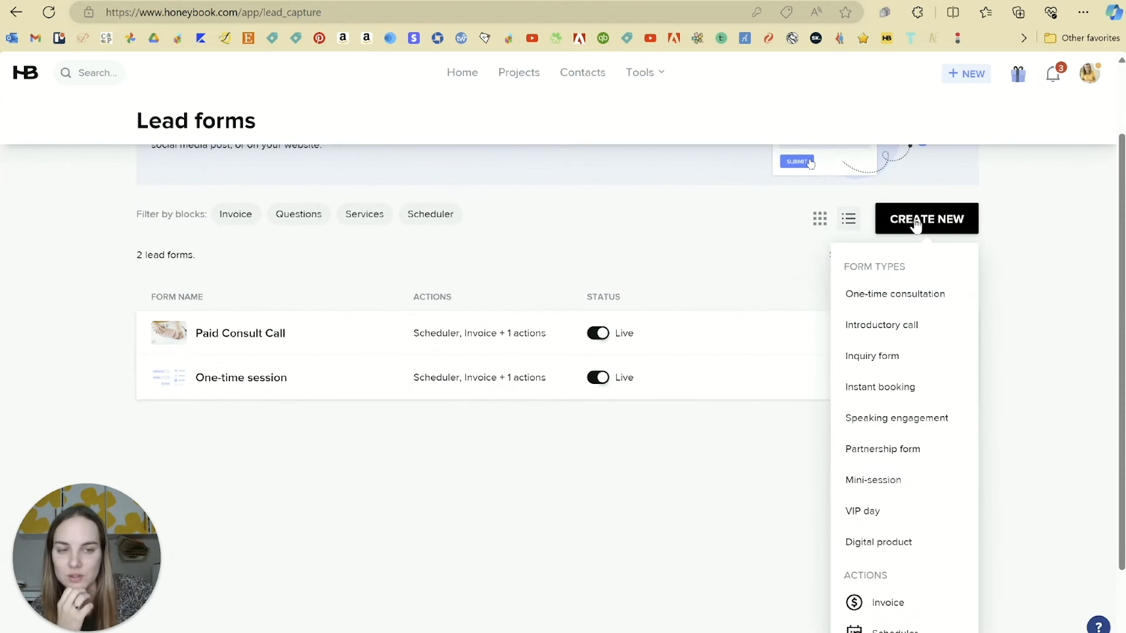
{"action": "left_click", "coordinate": [898, 547]}
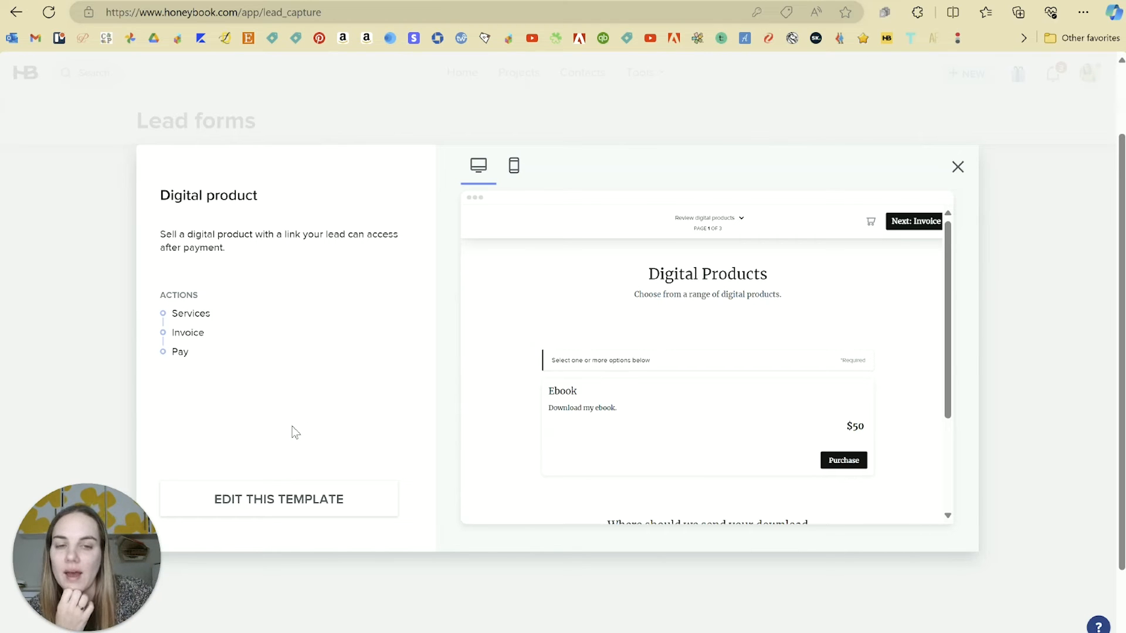
{"action": "left_click", "coordinate": [275, 500]}
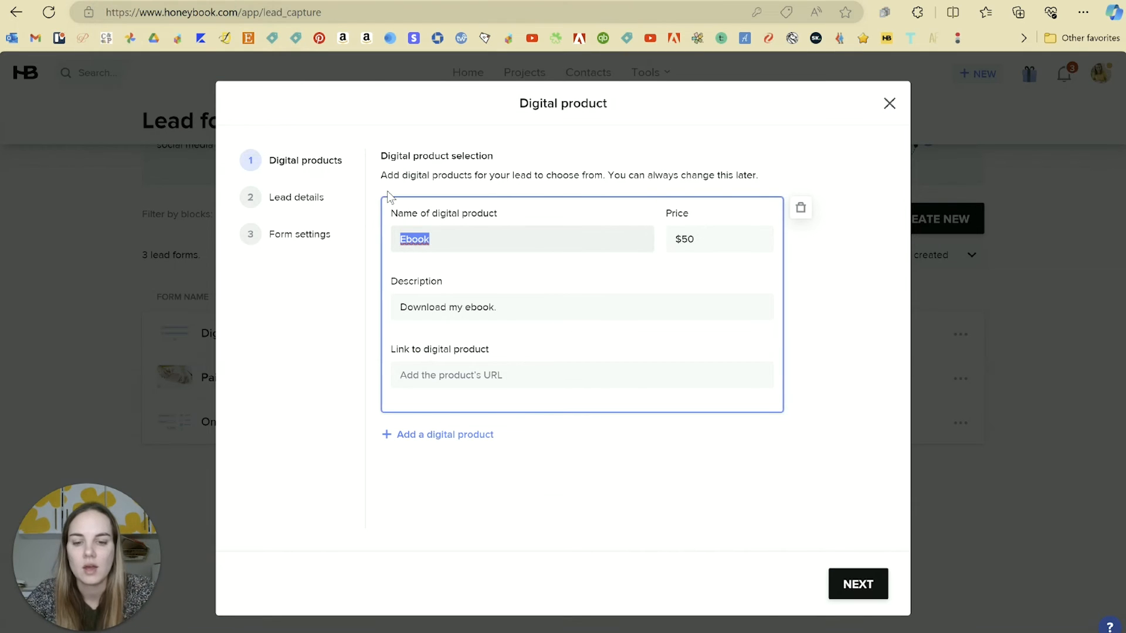
Rename the digital product to 'Job Earnings Calculator'.
{"action": "type", "text": "Job Earnings Calculator"}
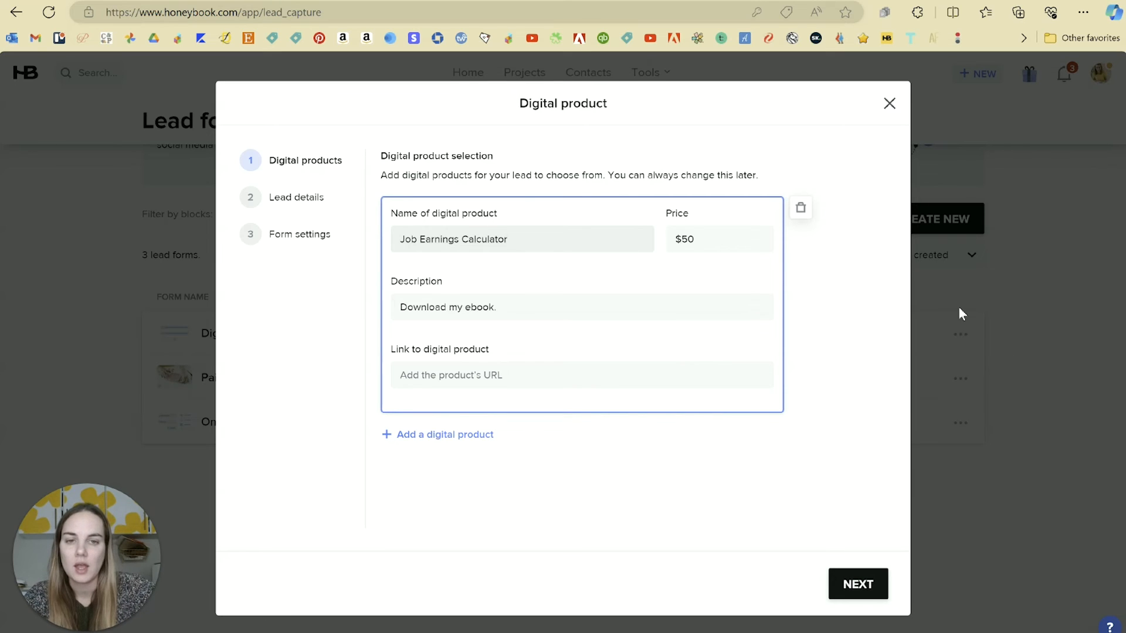
Price the product at $12, describe it 'Download the Spreadsheet', paste the share link, and continue.
{"action": "double_click", "coordinate": [716, 251]}
{"action": "type", "text": "12"}
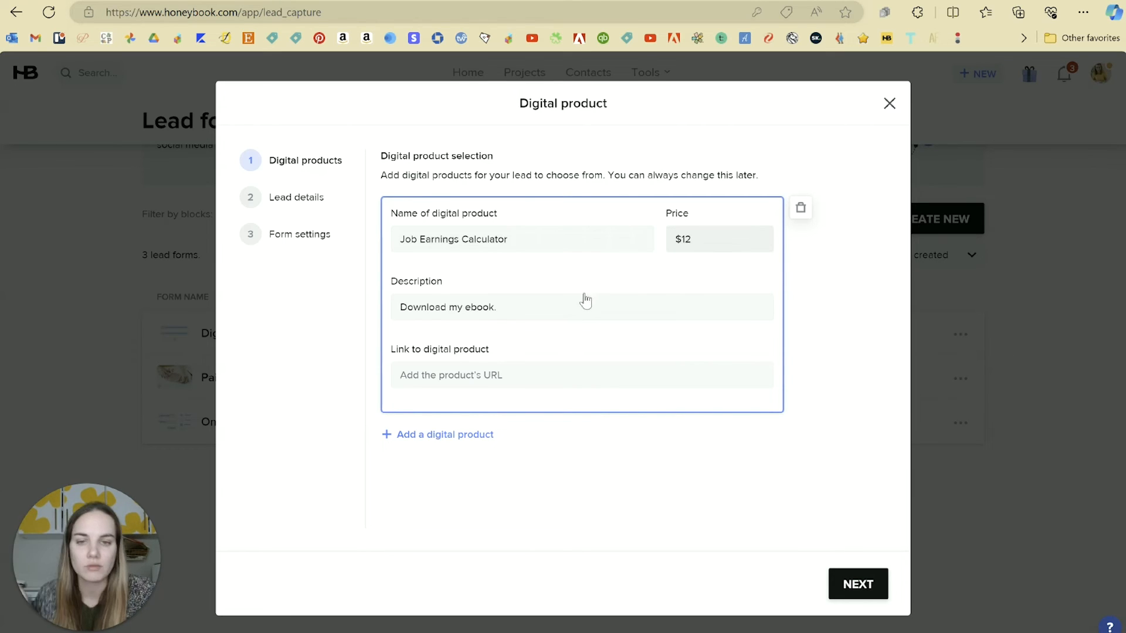
{"action": "triple_click", "coordinate": [581, 301]}
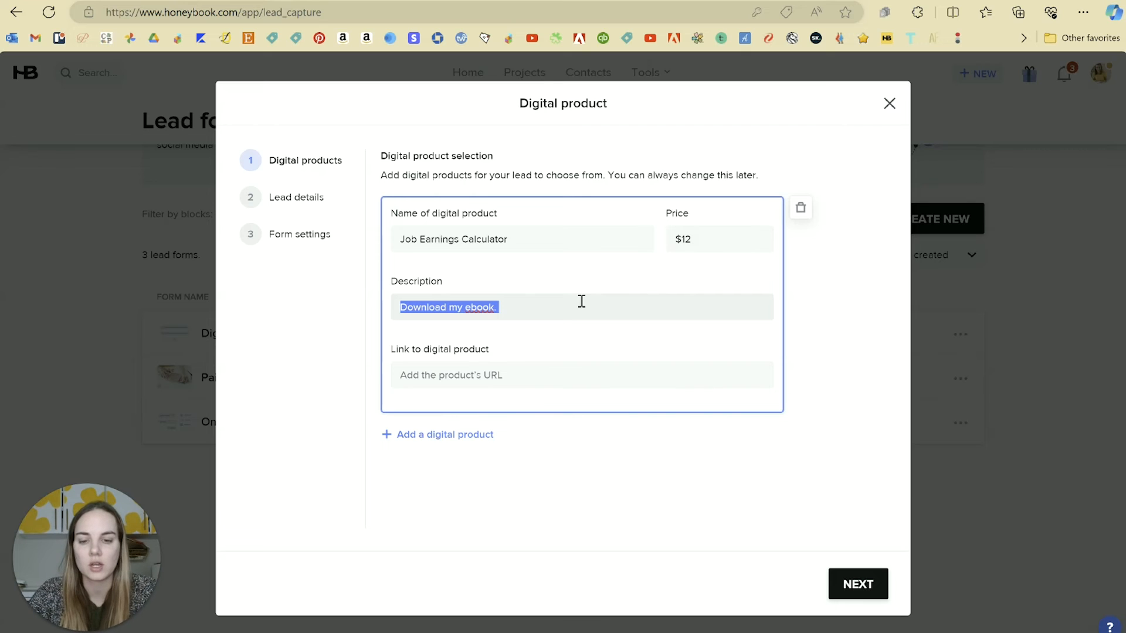
{"action": "type", "text": "Download the Spreadsheet!"}
{"action": "left_click", "coordinate": [568, 373]}
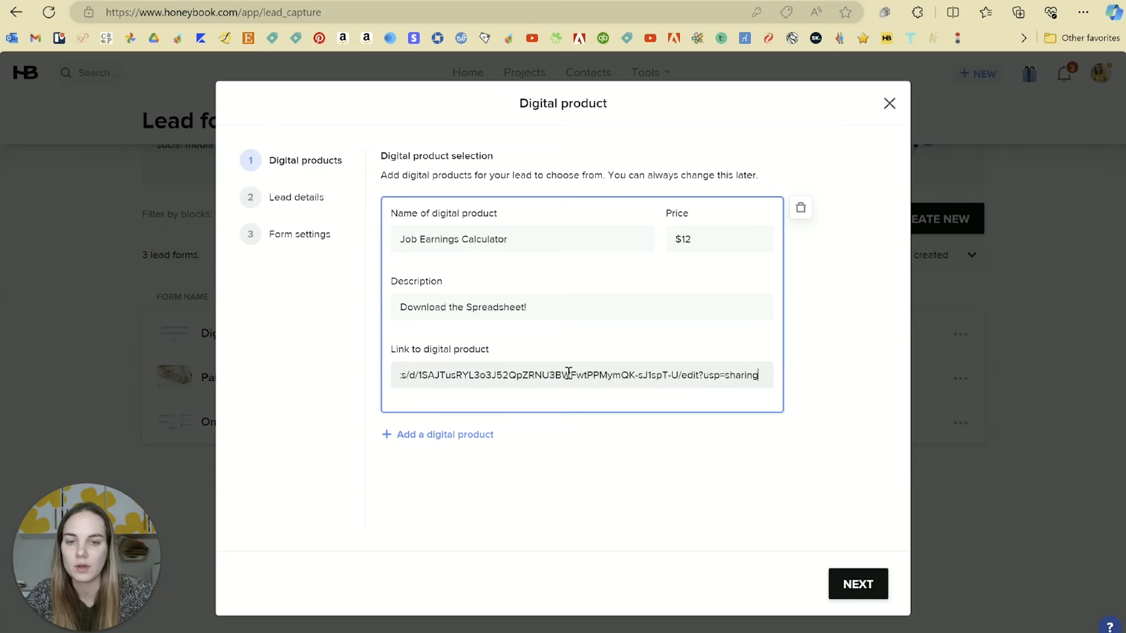
{"action": "left_click", "coordinate": [574, 438]}
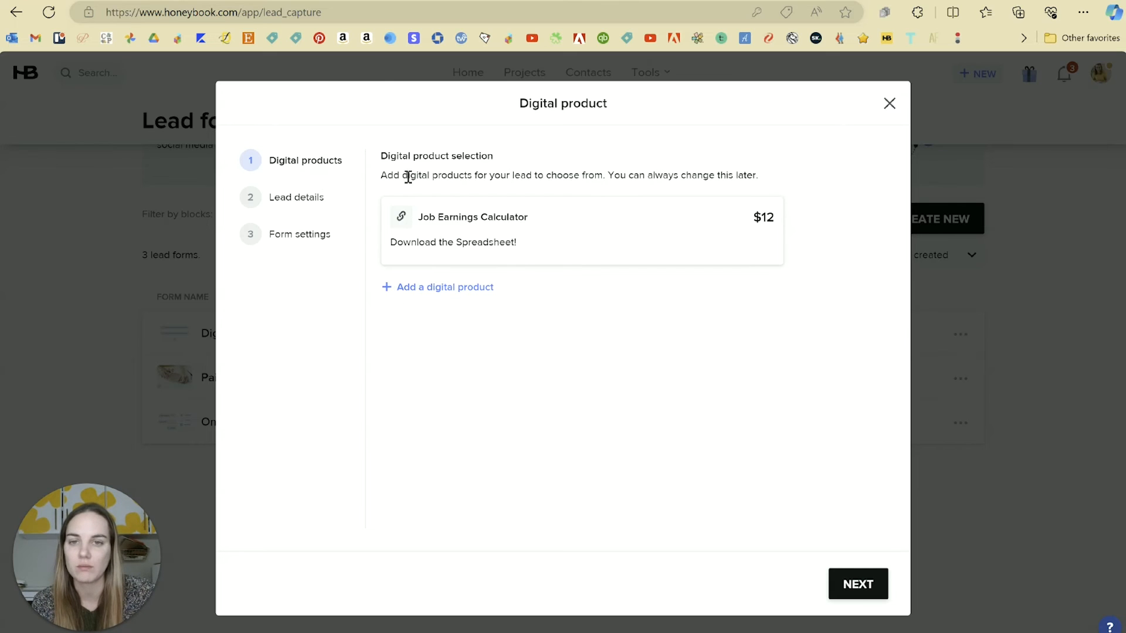
{"action": "left_click_drag", "start_coordinate": [408, 177], "coordinate": [613, 179]}
{"action": "left_click", "coordinate": [656, 181]}
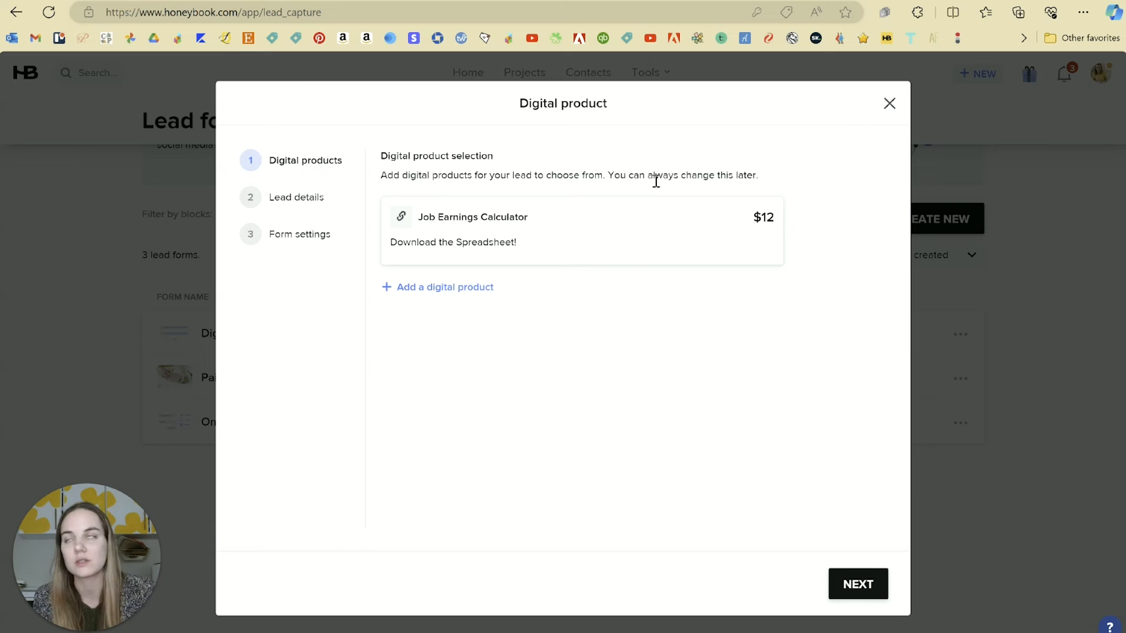
{"action": "left_click", "coordinate": [878, 590]}
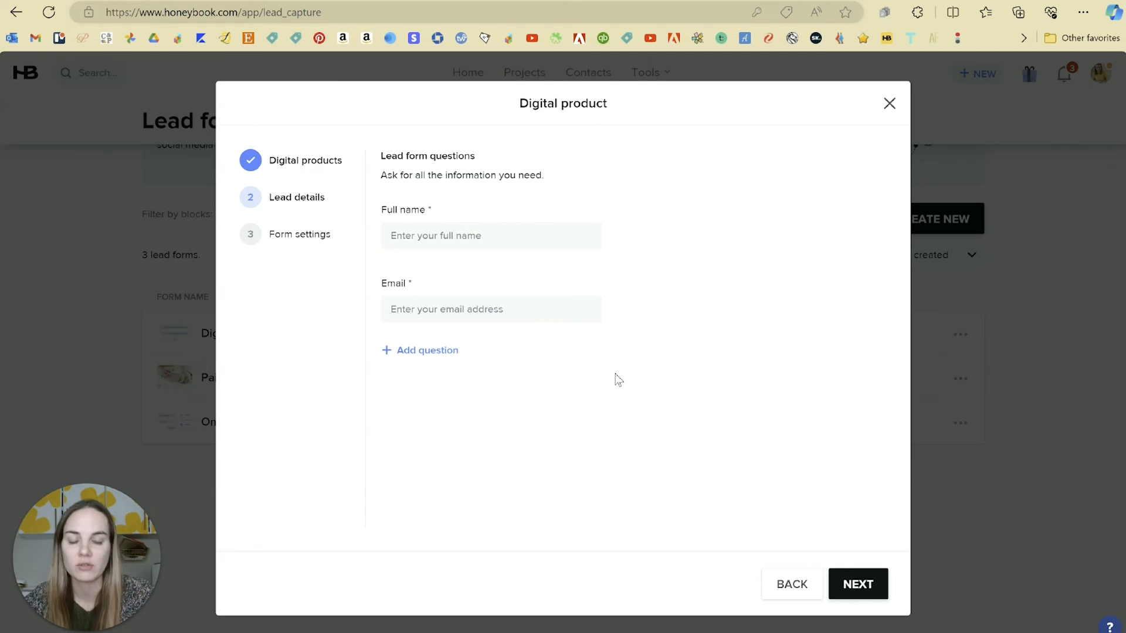
Title the form 'Job Earnings Calc Lead Form', use the hands-and-pink-card thumbnail, and save for preview.
{"action": "left_click", "coordinate": [862, 584]}
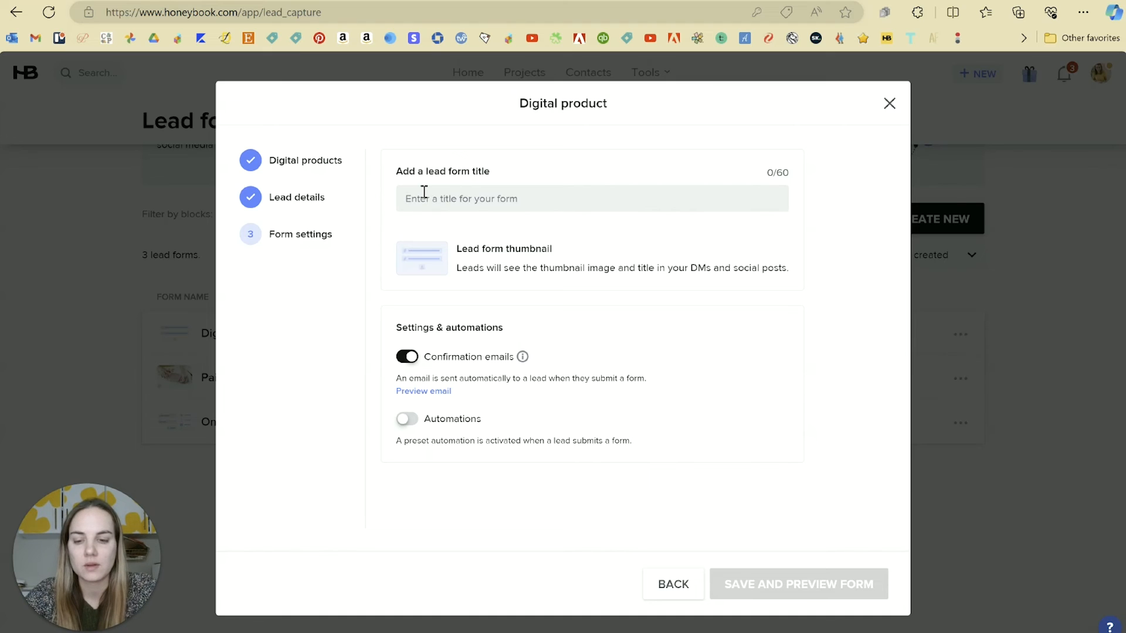
{"action": "type", "text": "Job Earnings Calc "}
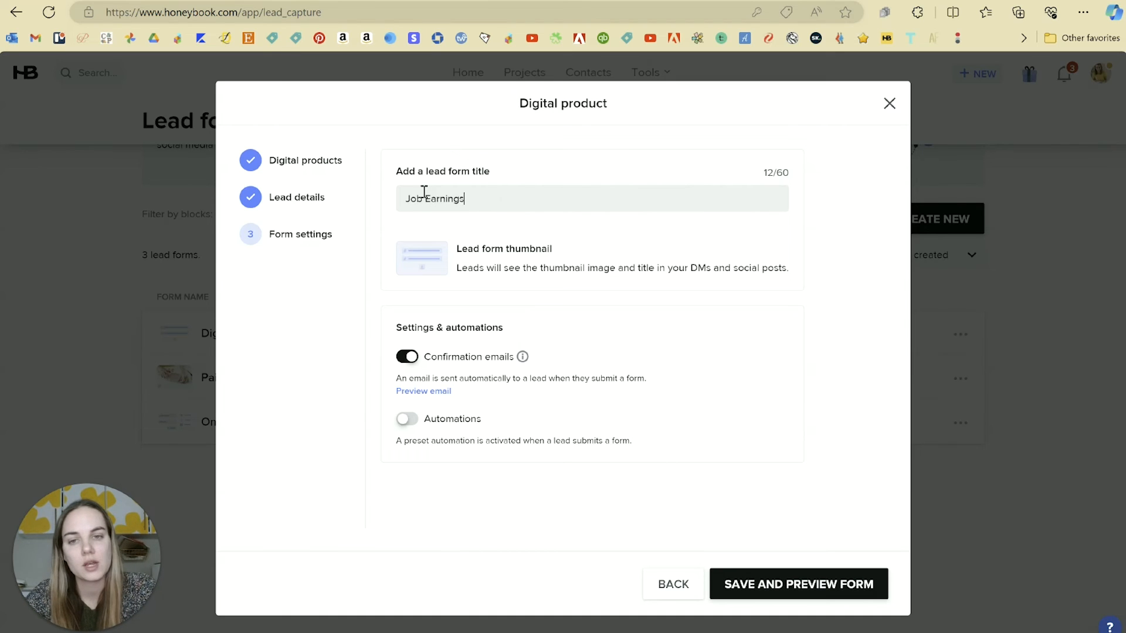
{"action": "type", "text": "Lead Form"}
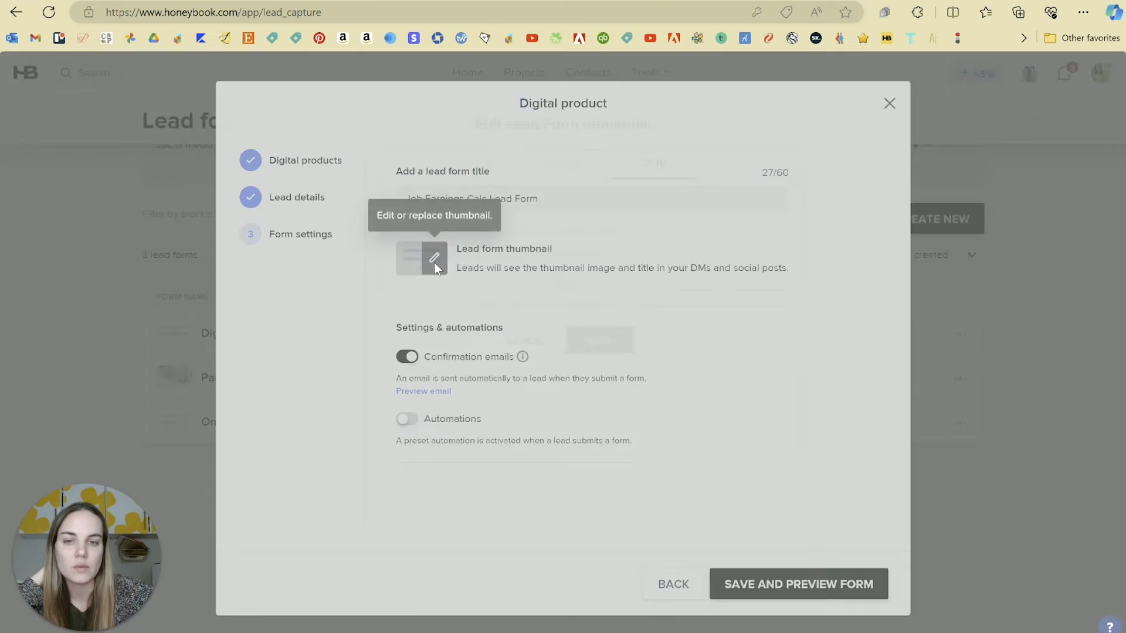
{"action": "left_click", "coordinate": [432, 252]}
{"action": "left_click", "coordinate": [456, 141]}
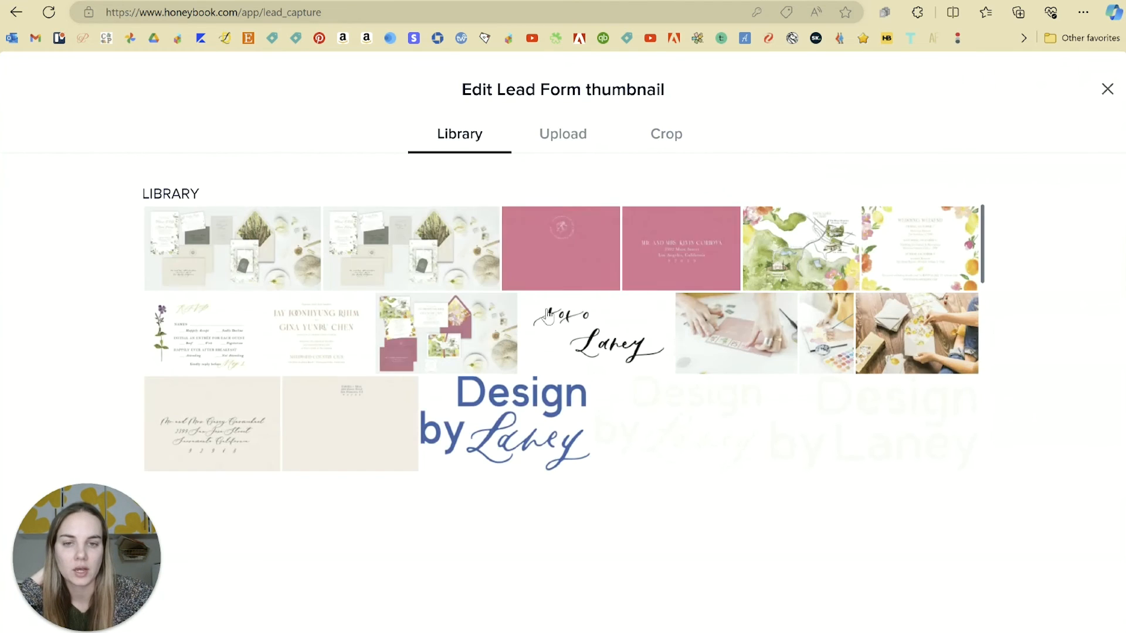
{"action": "left_click", "coordinate": [736, 350]}
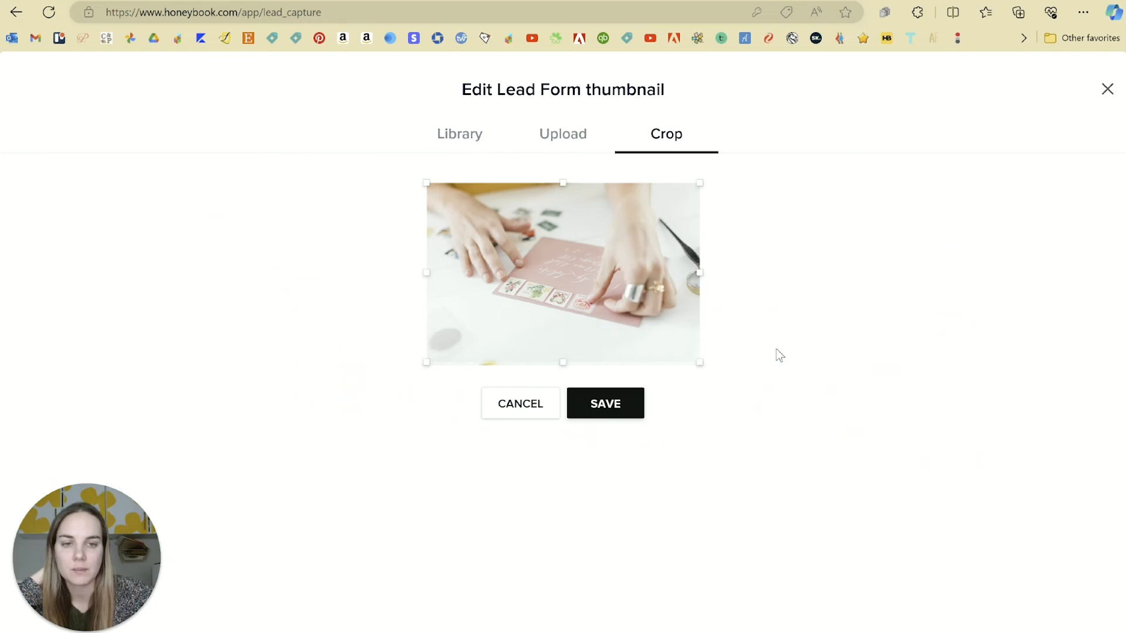
{"action": "left_click", "coordinate": [611, 417]}
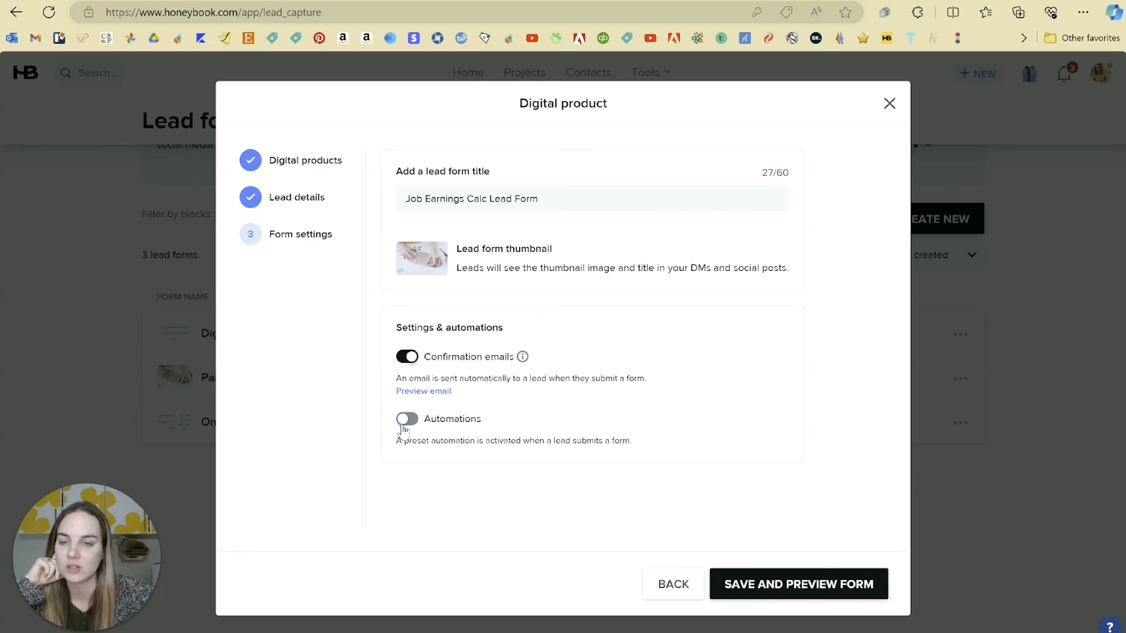
{"action": "left_click", "coordinate": [753, 592]}
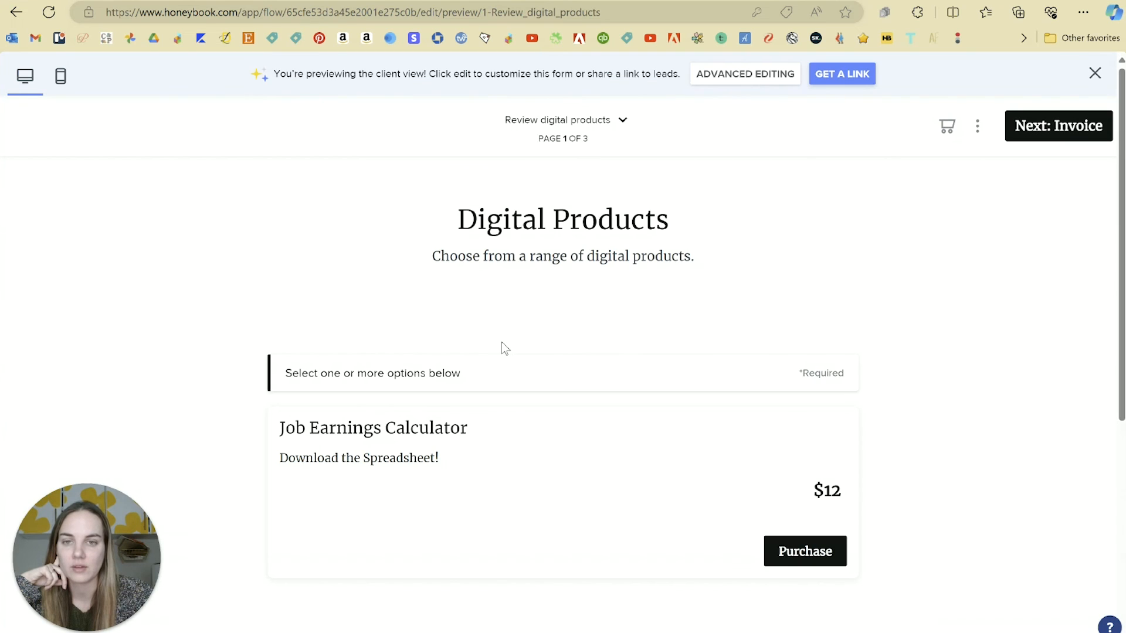
Purchase the Job Earnings Calculator in the preview and advance to the invoice page.
{"action": "scroll", "coordinate": [678, 292], "scroll_direction": "down", "scroll_amount": 3}
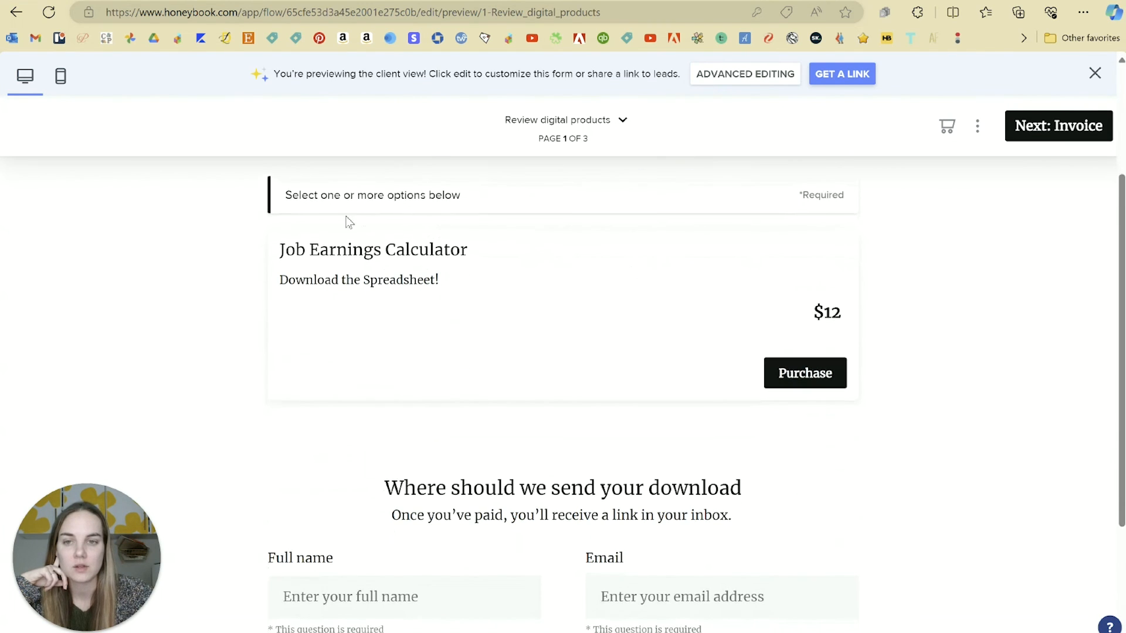
{"action": "left_click", "coordinate": [793, 381]}
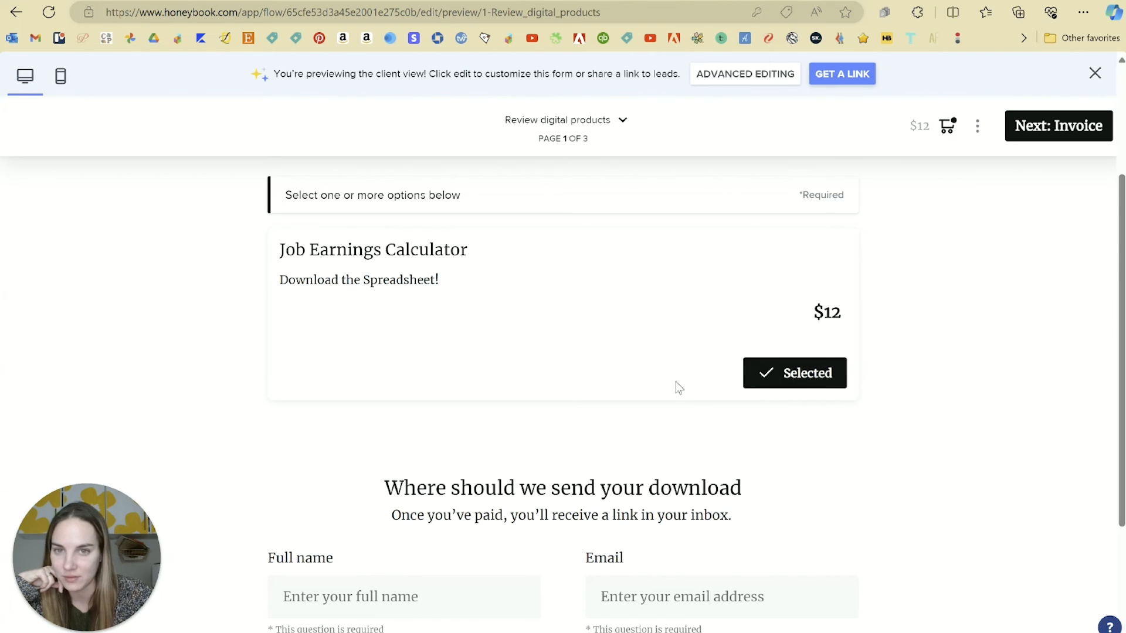
{"action": "scroll", "coordinate": [673, 381], "scroll_direction": "down", "scroll_amount": 3}
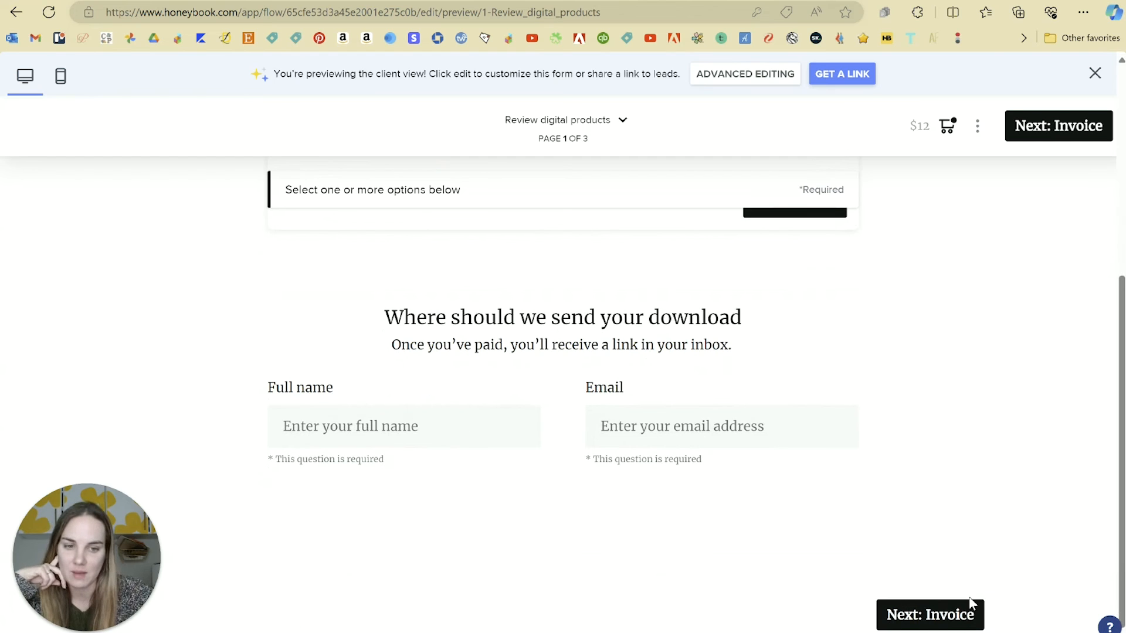
{"action": "left_click", "coordinate": [953, 616]}
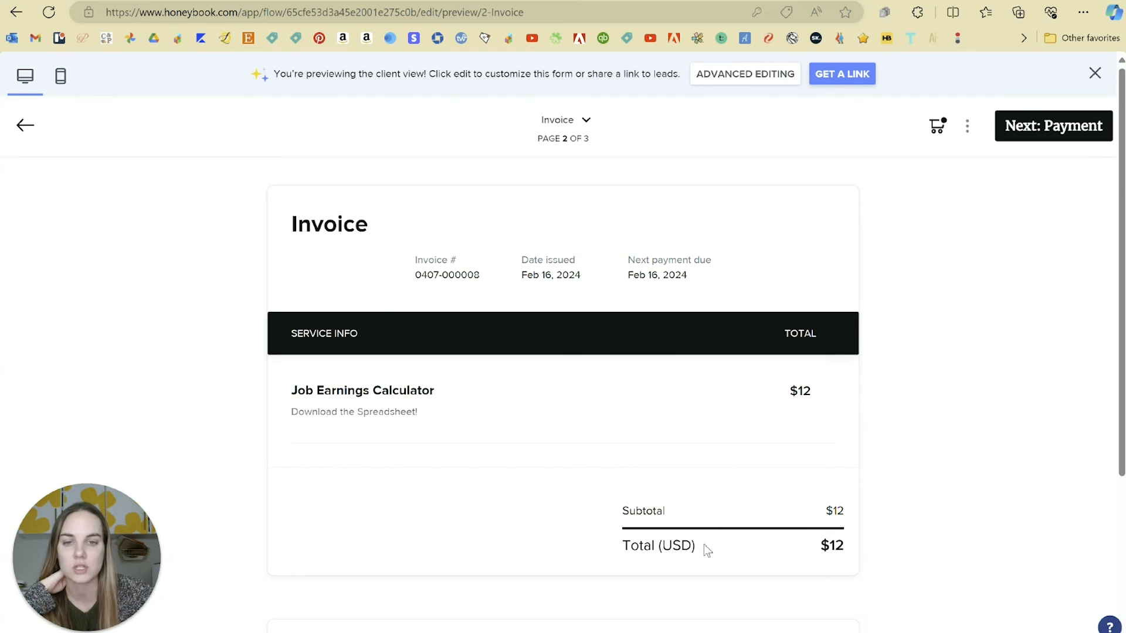
Continue to the Payment page showing $12.00 due, review it, and close the preview.
{"action": "scroll", "coordinate": [667, 354], "scroll_direction": "down", "scroll_amount": 3}
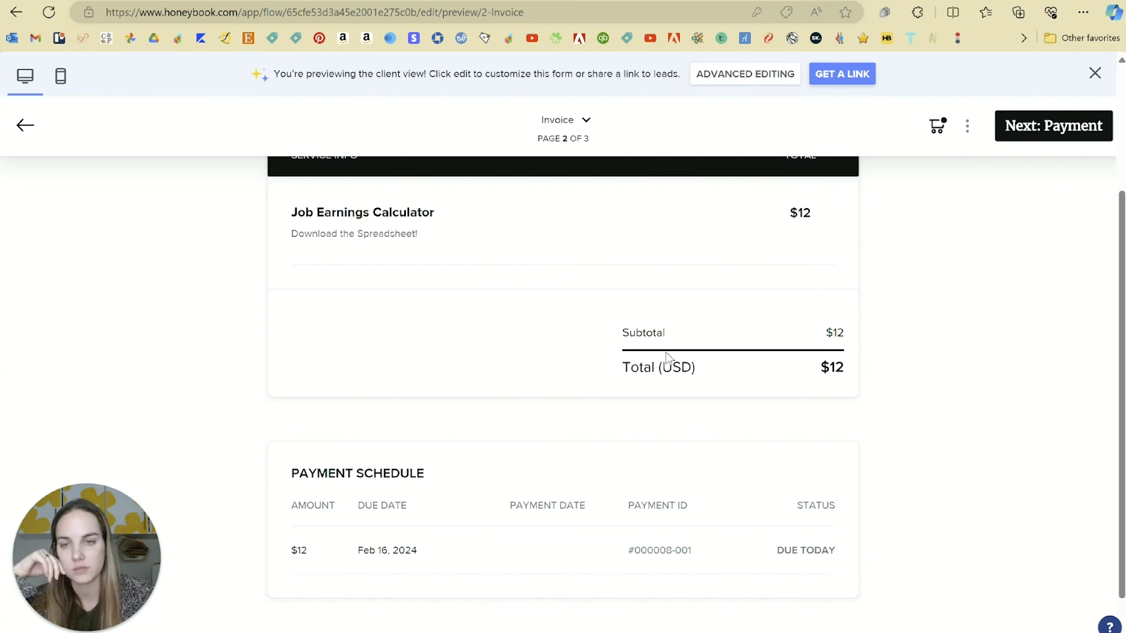
{"action": "scroll", "coordinate": [862, 279], "scroll_direction": "down", "scroll_amount": 1}
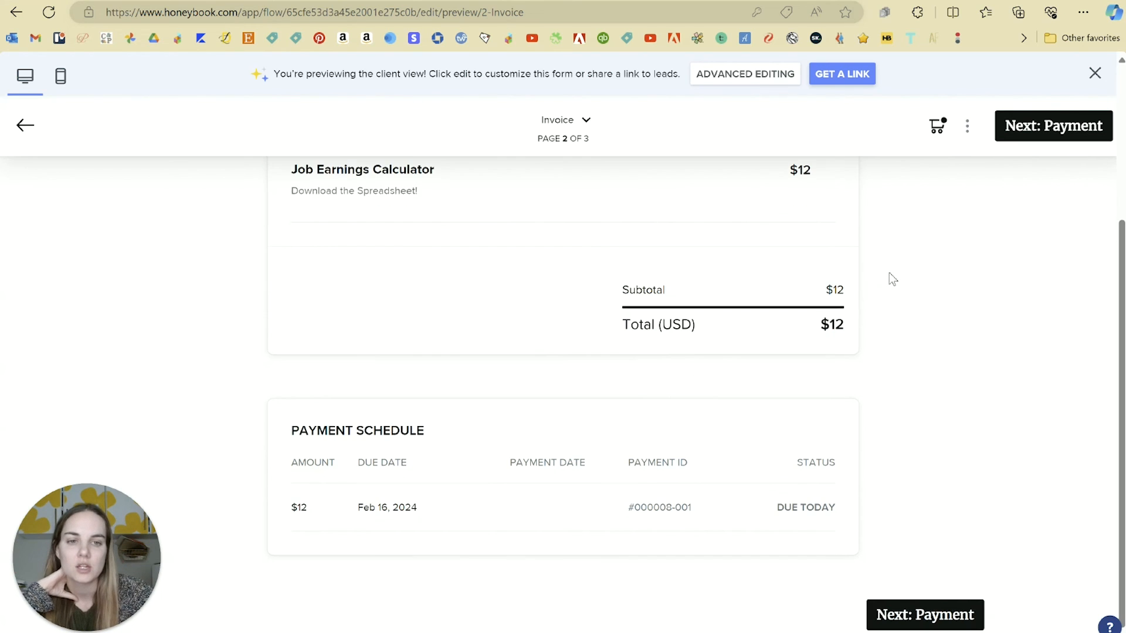
{"action": "left_click", "coordinate": [918, 617]}
{"action": "scroll", "coordinate": [858, 337], "scroll_direction": "down", "scroll_amount": 5}
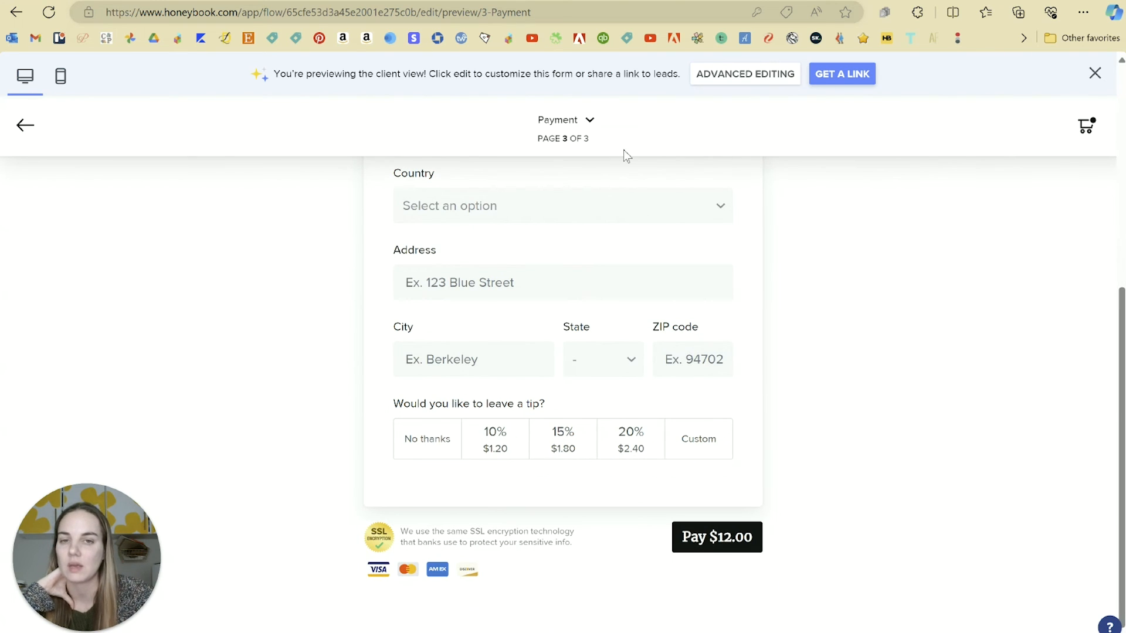
{"action": "scroll", "coordinate": [825, 434], "scroll_direction": "up", "scroll_amount": 6}
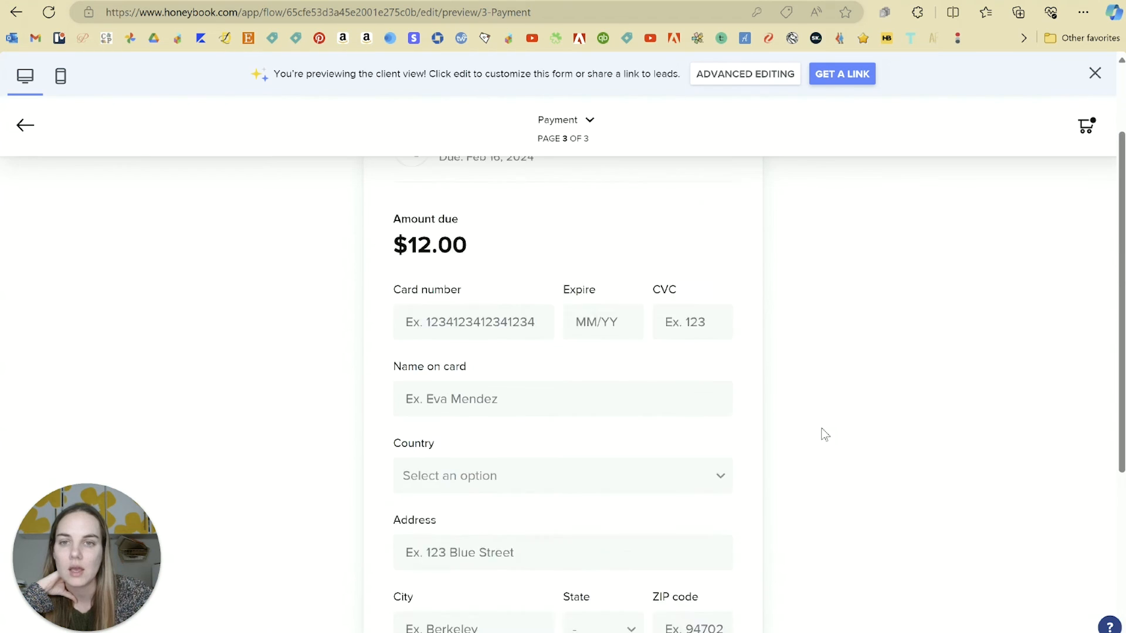
{"action": "left_click", "coordinate": [1094, 74]}
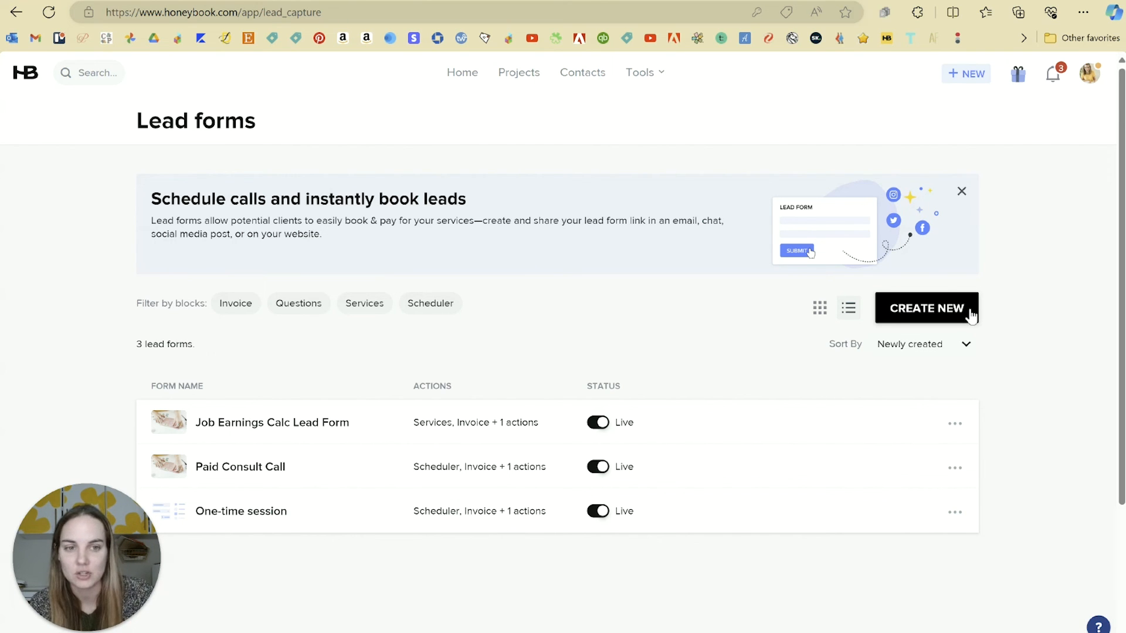
{"action": "left_click", "coordinate": [927, 316]}
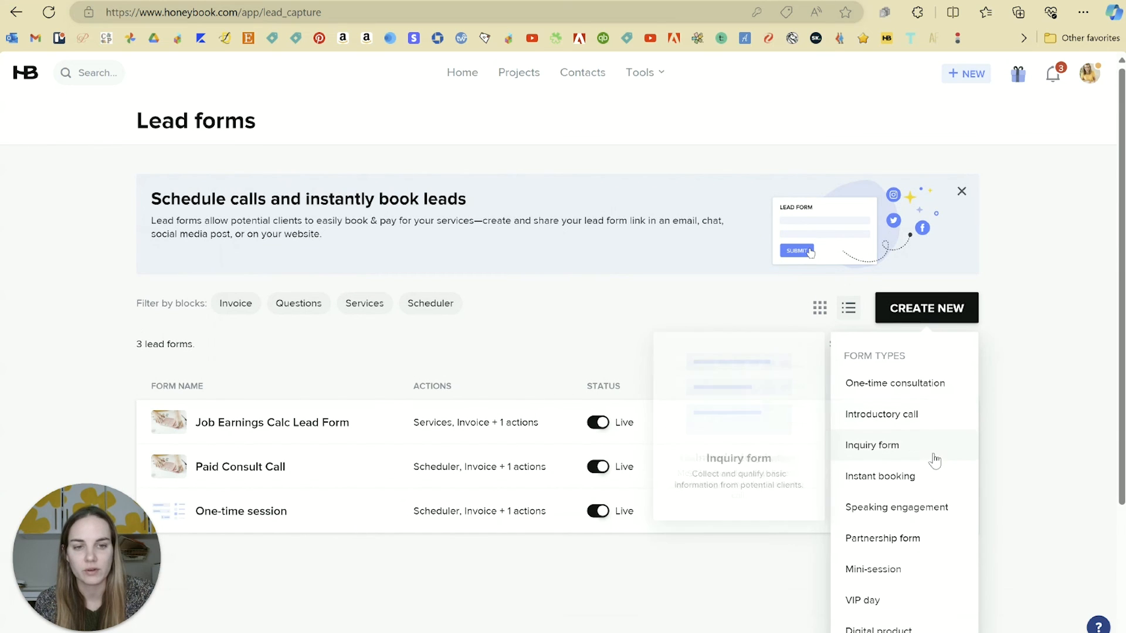
{"action": "scroll", "coordinate": [907, 382], "scroll_direction": "down", "scroll_amount": 3}
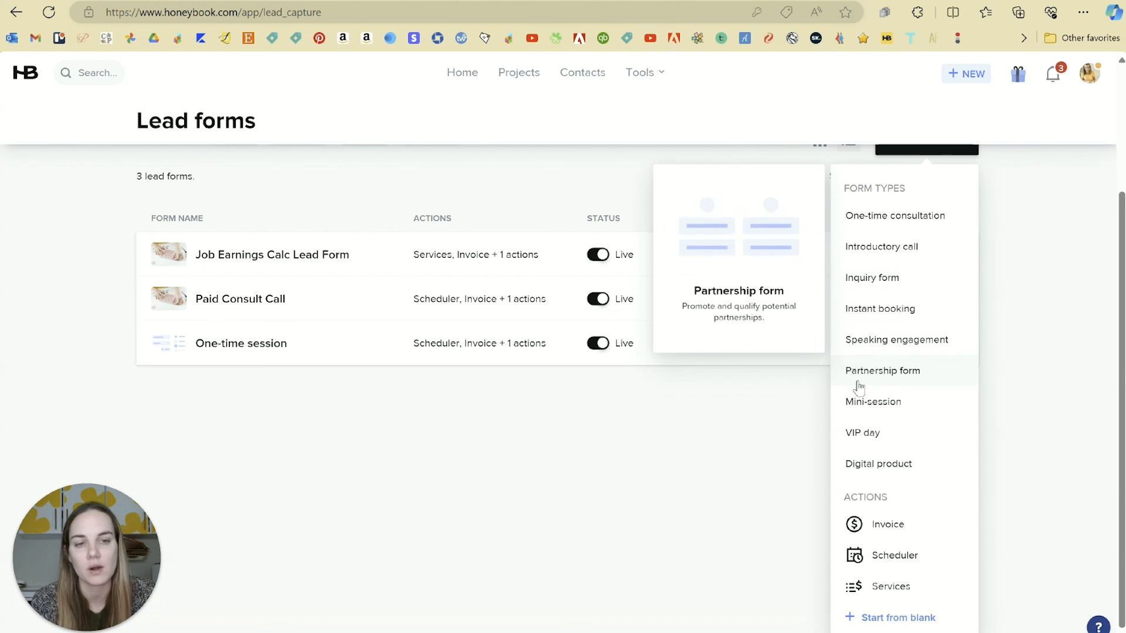
{"action": "left_click", "coordinate": [740, 475]}
{"action": "scroll", "coordinate": [740, 475], "scroll_direction": "up", "scroll_amount": 3}
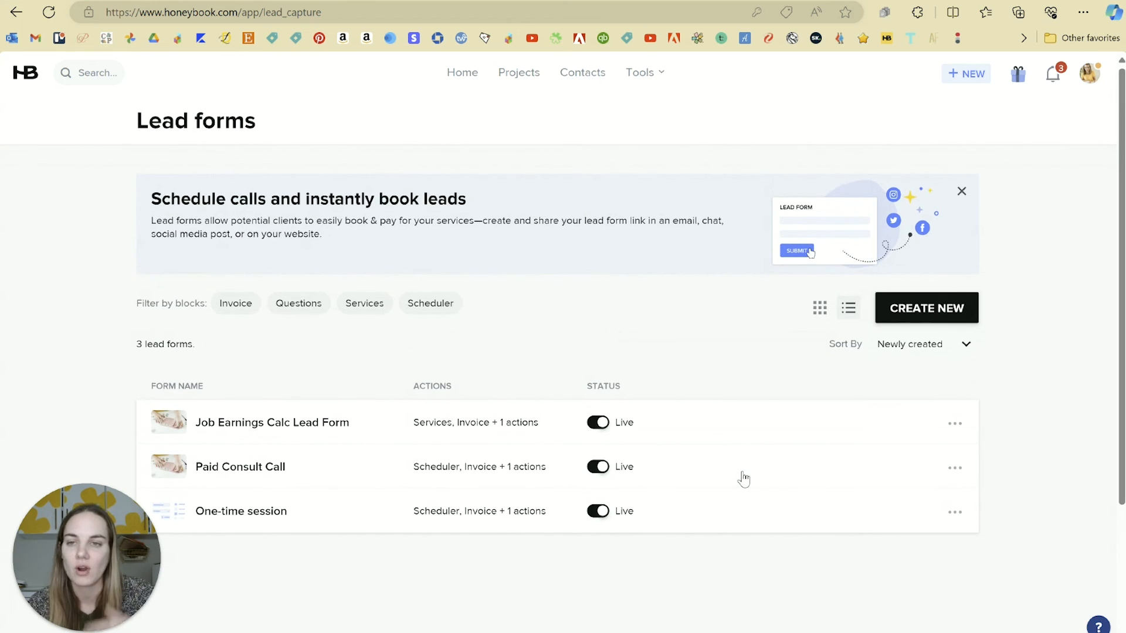